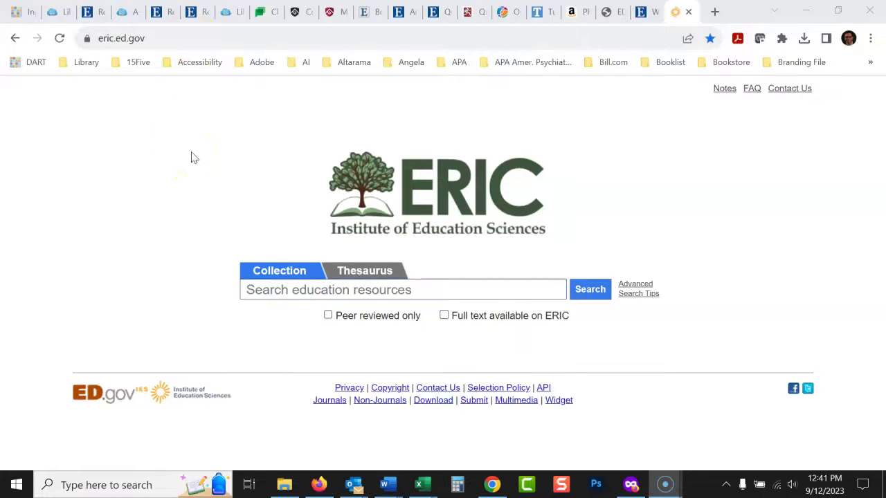
Locate ERIC under the letter E in the CSU Global Library's A-Z database list and return to the ERIC search page
{"action": "left_click", "coordinate": [50, 13]}
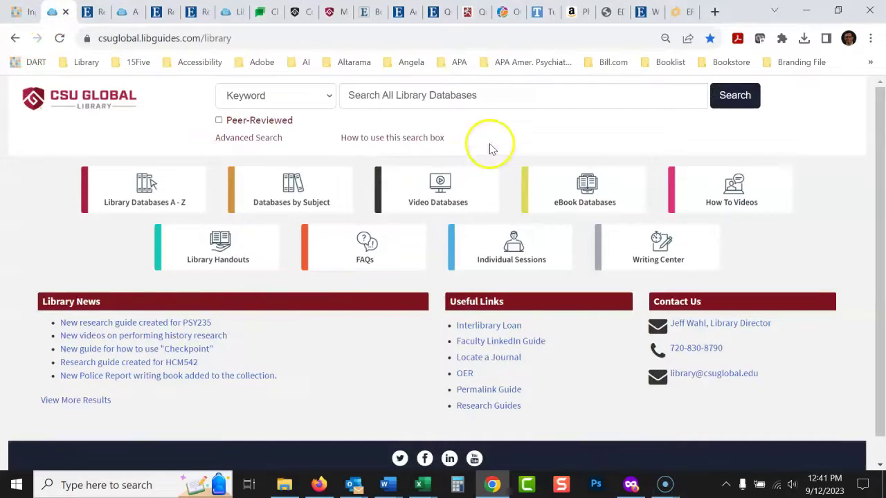
{"action": "left_click", "coordinate": [176, 206]}
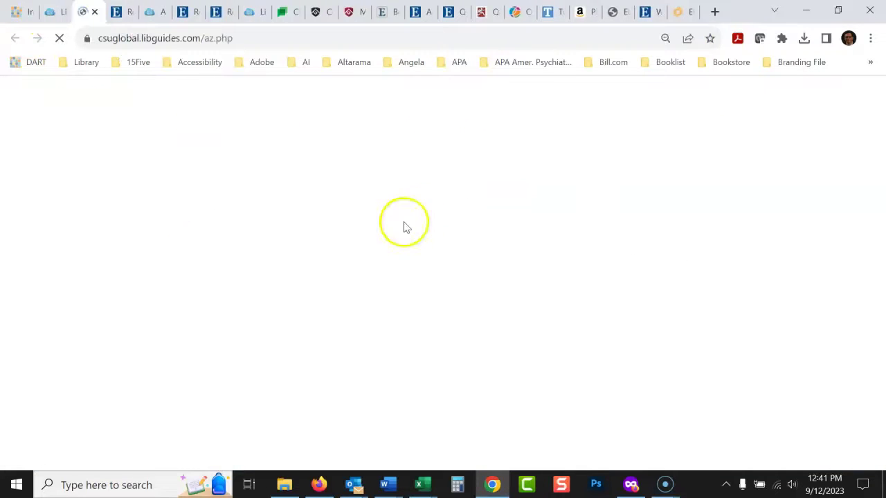
{"action": "left_click", "coordinate": [115, 277]}
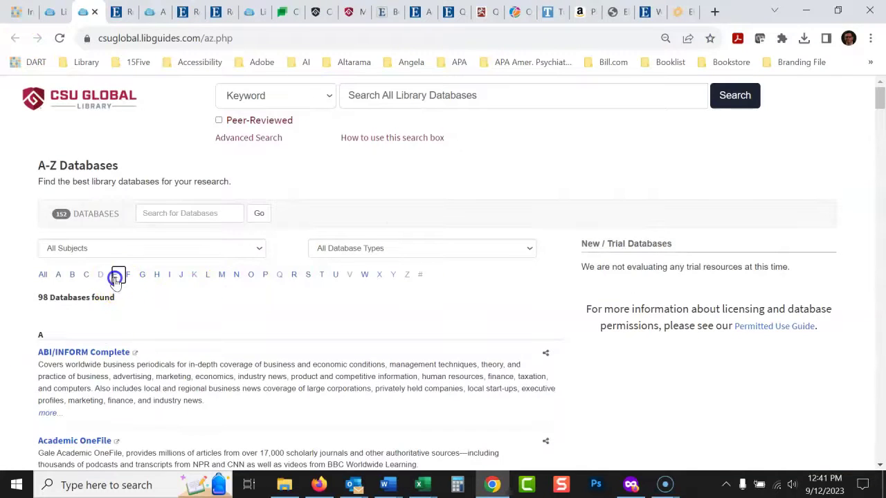
{"action": "left_click_drag", "start_coordinate": [877, 168], "coordinate": [882, 267]}
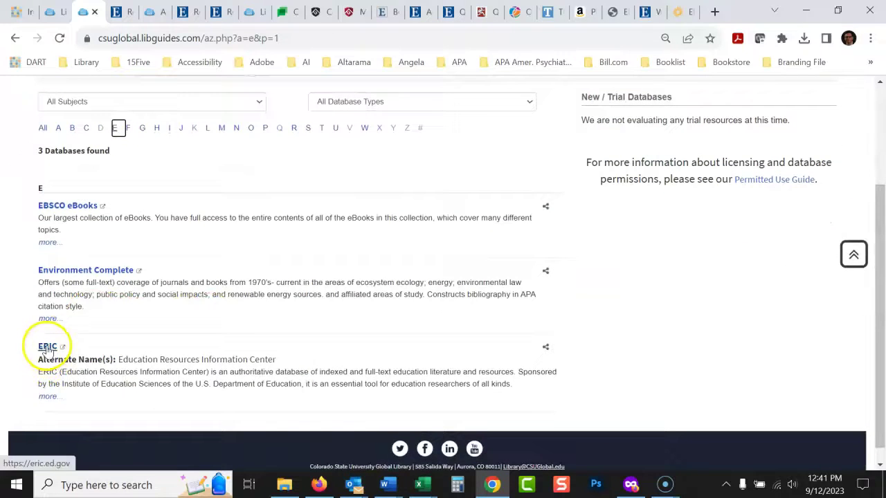
{"action": "left_click_drag", "start_coordinate": [877, 313], "coordinate": [882, 189]}
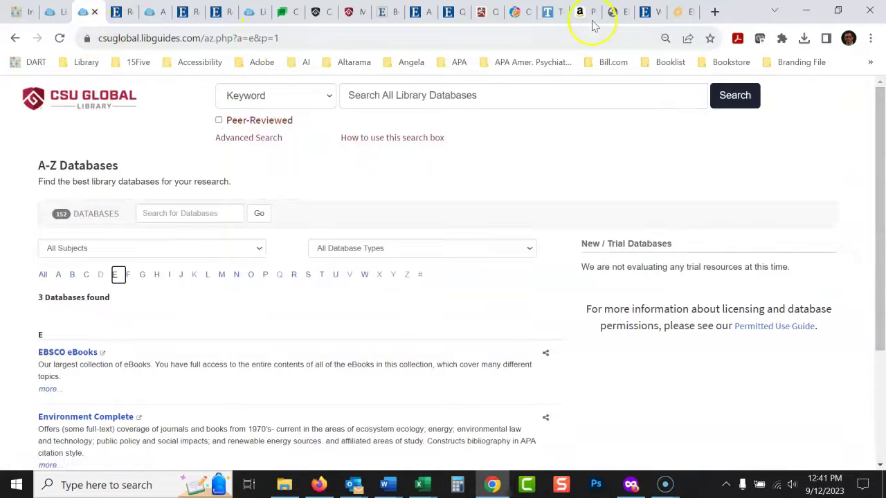
{"action": "left_click", "coordinate": [686, 14]}
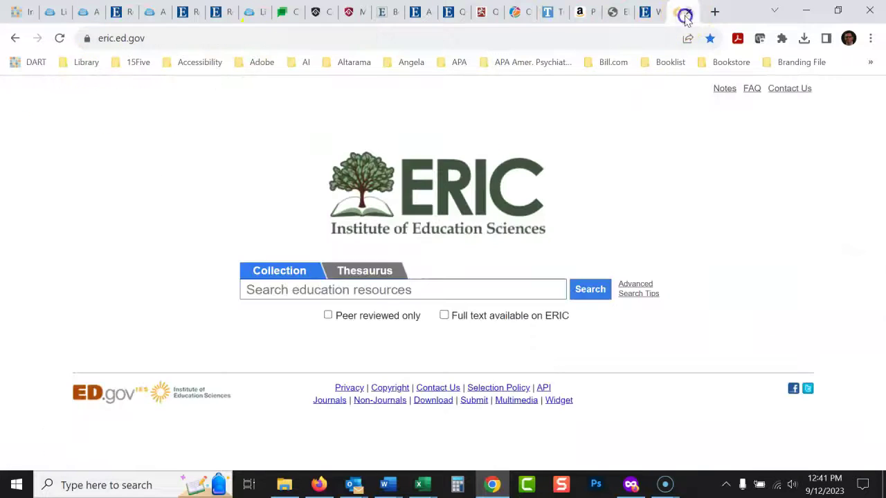
Search the ERIC collection for "hiring", limited to peer reviewed only and full text available on ERIC
{"action": "left_click", "coordinate": [443, 286]}
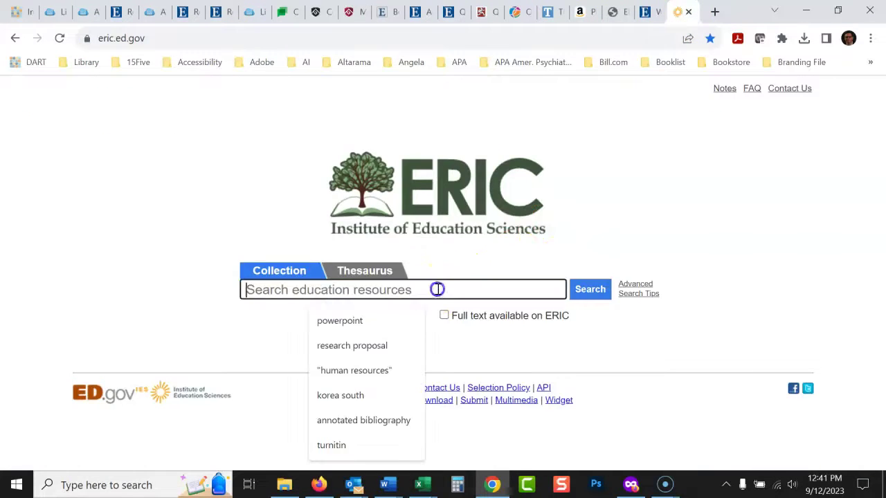
{"action": "left_click", "coordinate": [679, 213]}
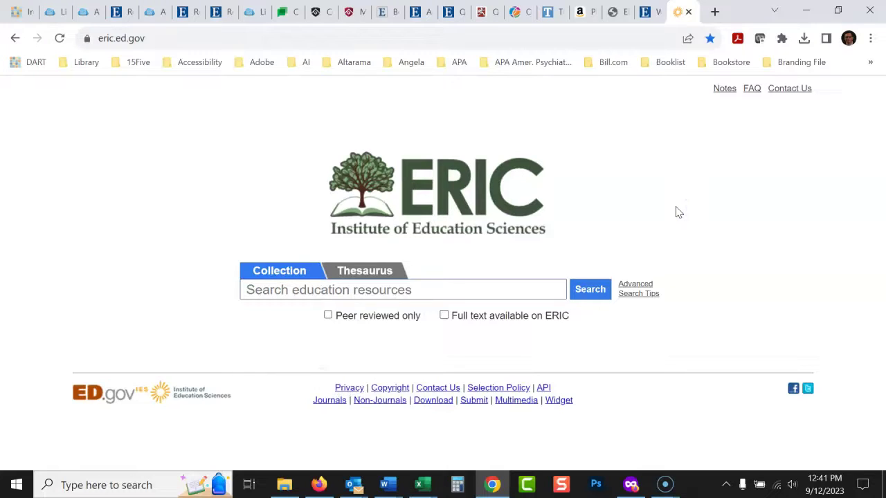
{"action": "left_click", "coordinate": [444, 317]}
{"action": "left_click", "coordinate": [328, 317]}
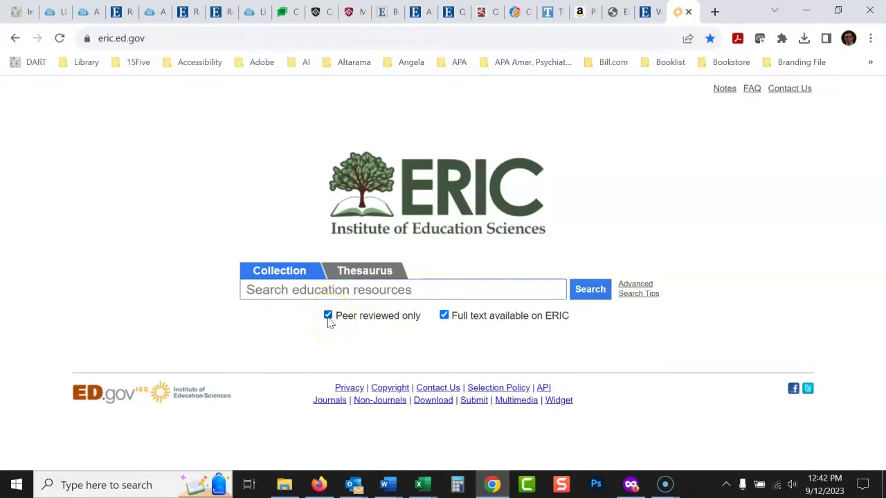
{"action": "left_click", "coordinate": [329, 317]}
{"action": "left_click", "coordinate": [398, 296]}
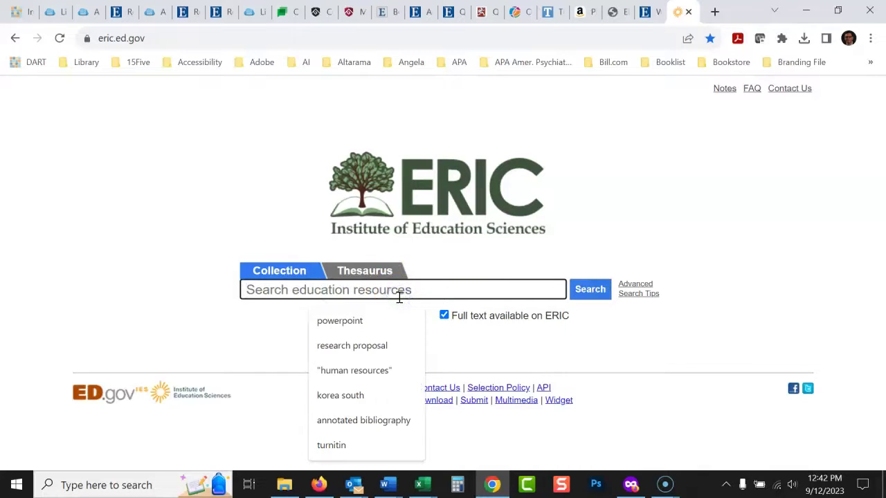
{"action": "type", "text": "hiring"}
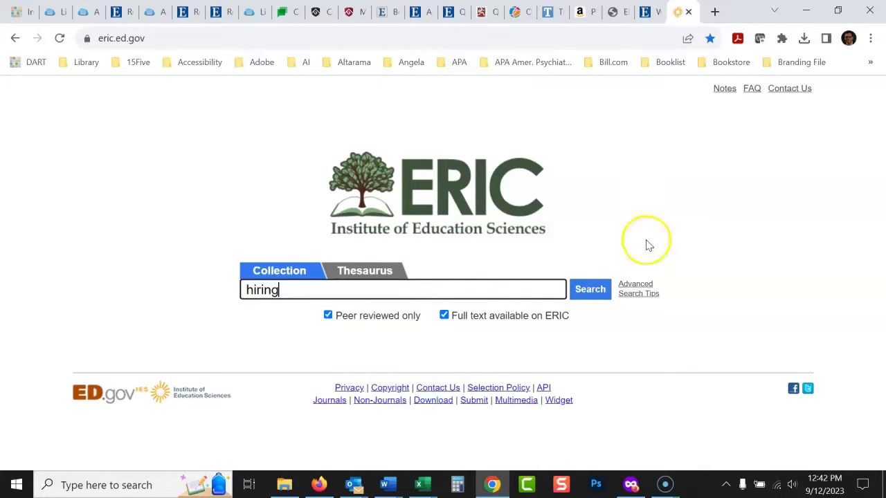
{"action": "left_click", "coordinate": [591, 291]}
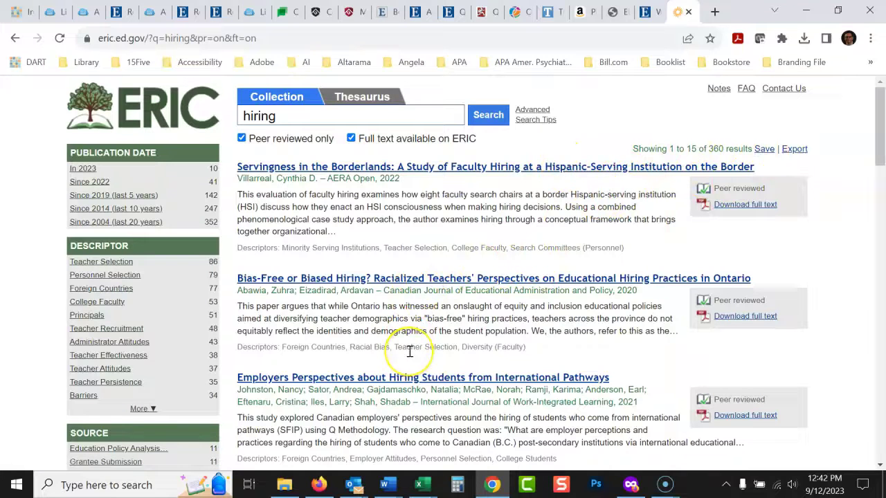
Limit the results to Since 2019 (last 5 years) and open the article "Repairing the Principal Pipeline: Does Hiring Type Slow the Leak?"
{"action": "left_click", "coordinate": [130, 197]}
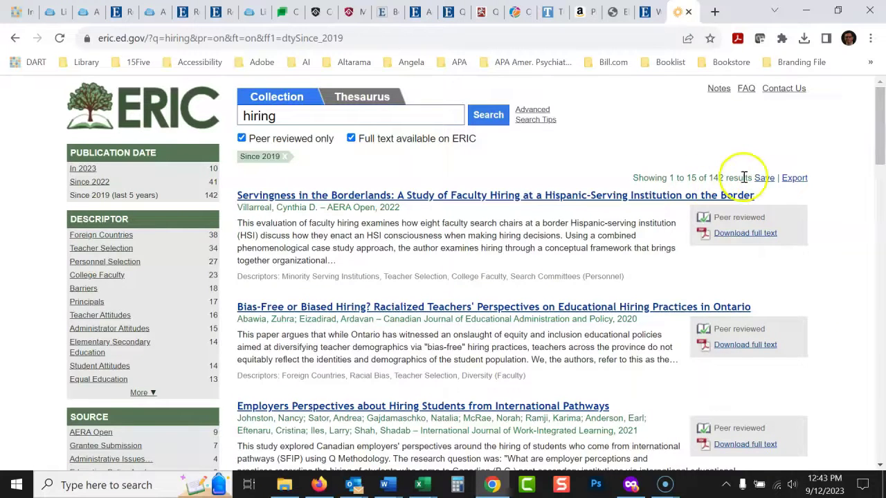
{"action": "left_click_drag", "start_coordinate": [877, 114], "coordinate": [882, 179]}
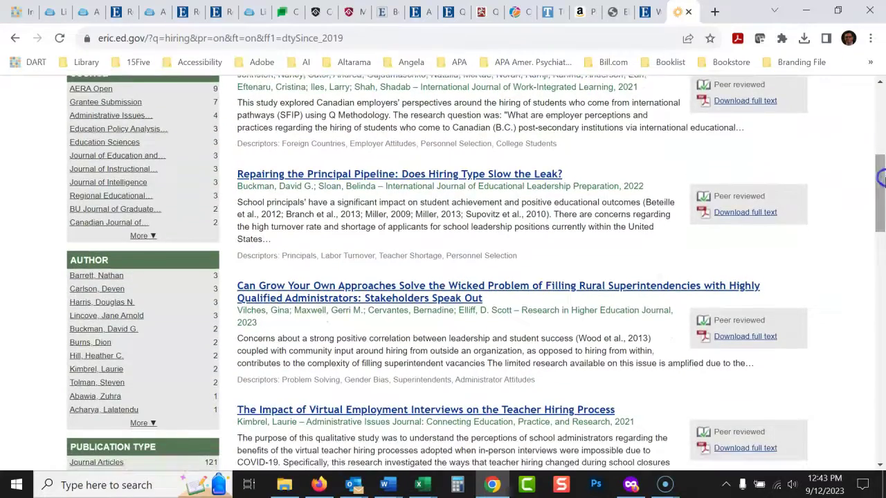
{"action": "left_click", "coordinate": [402, 173]}
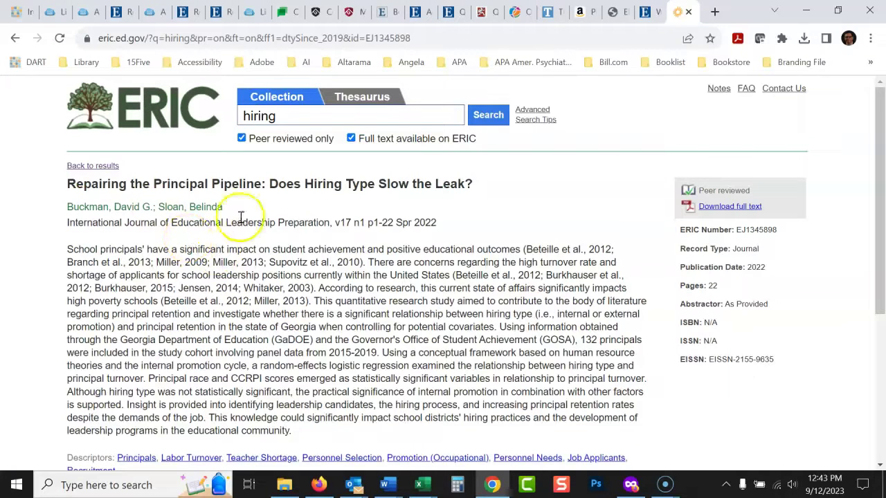
Open the article's full-text PDF, look over its download and print options, and close the PDF
{"action": "left_click", "coordinate": [735, 206]}
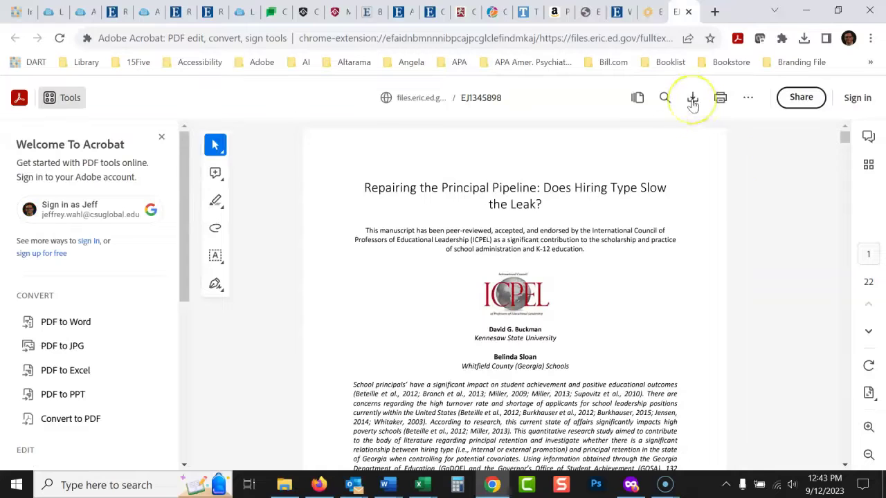
{"action": "left_click", "coordinate": [720, 100]}
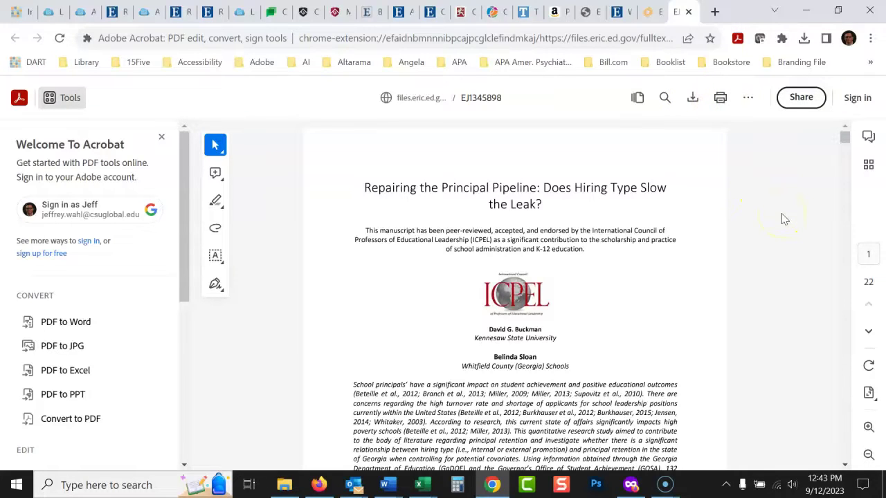
{"action": "left_click", "coordinate": [724, 145]}
{"action": "left_click", "coordinate": [689, 12]}
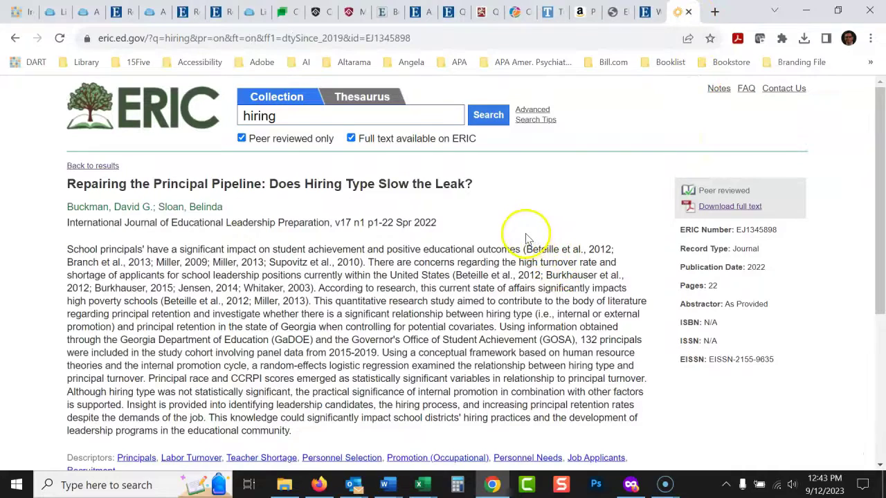
Return to the ERIC home page and limit the new search to peer reviewed only and full text available on ERIC
{"action": "left_click", "coordinate": [139, 119]}
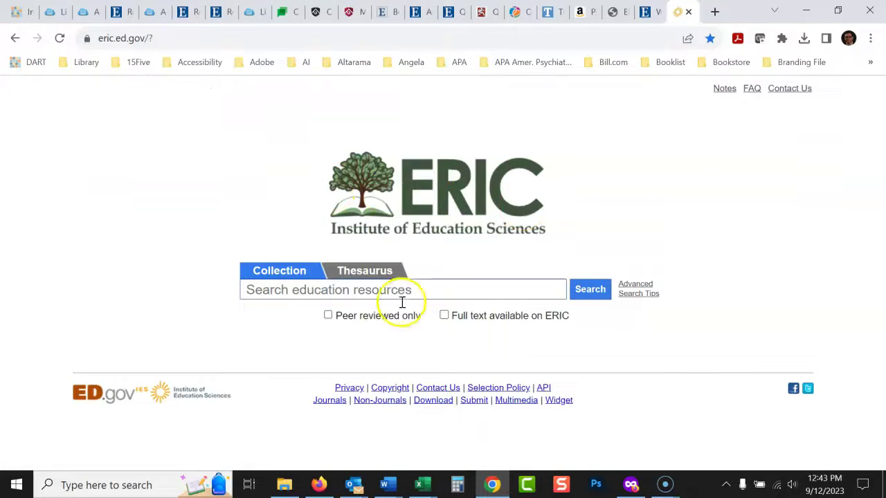
{"action": "left_click", "coordinate": [327, 316]}
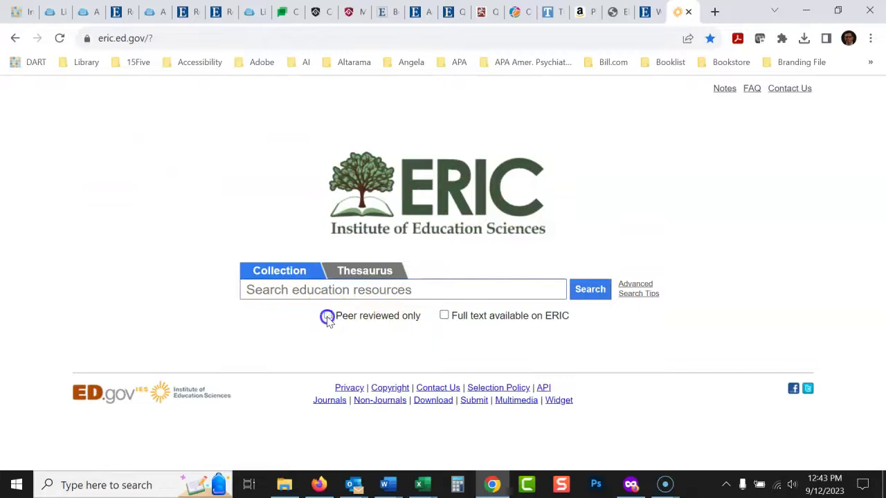
{"action": "left_click", "coordinate": [444, 316]}
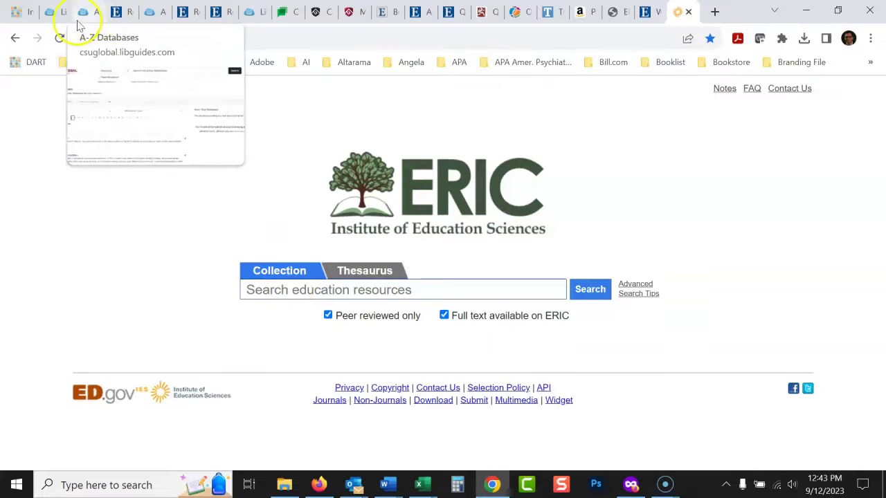
Examine the search field options in the CSU Global Library's advanced search and return to the ERIC home page
{"action": "left_click", "coordinate": [57, 13]}
{"action": "left_click", "coordinate": [236, 138]}
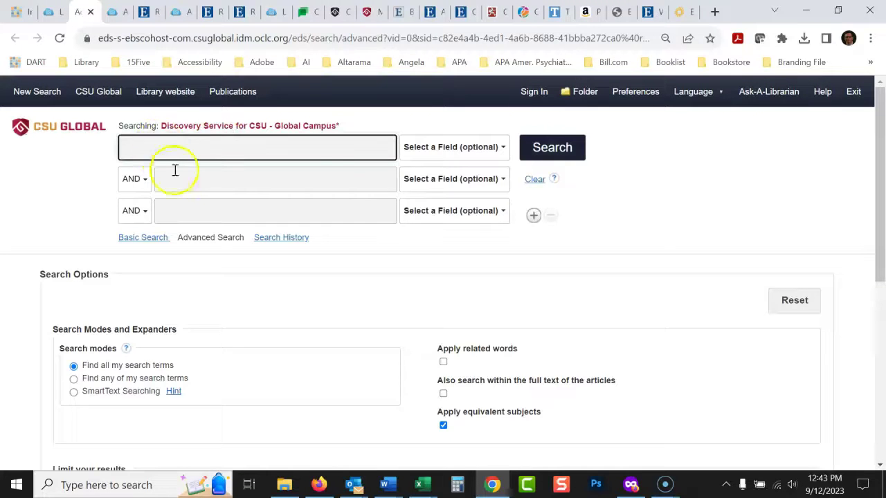
{"action": "left_click", "coordinate": [475, 148]}
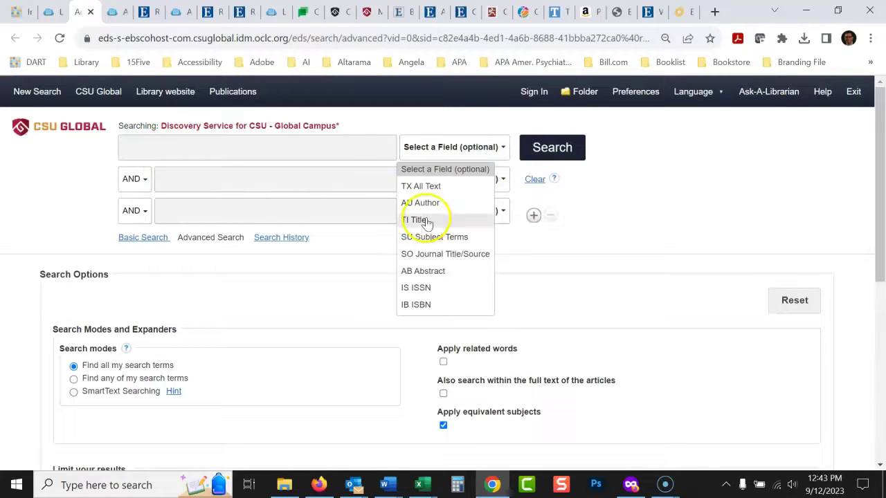
{"action": "left_click", "coordinate": [647, 206]}
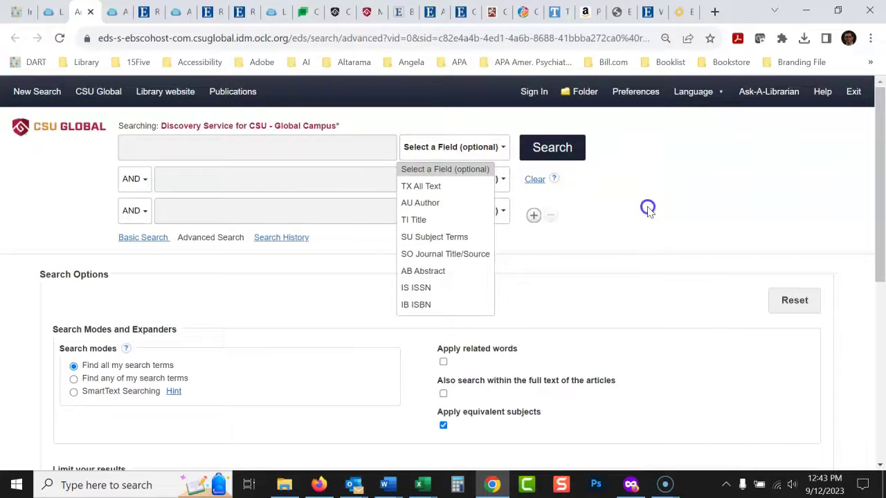
{"action": "left_click", "coordinate": [682, 11]}
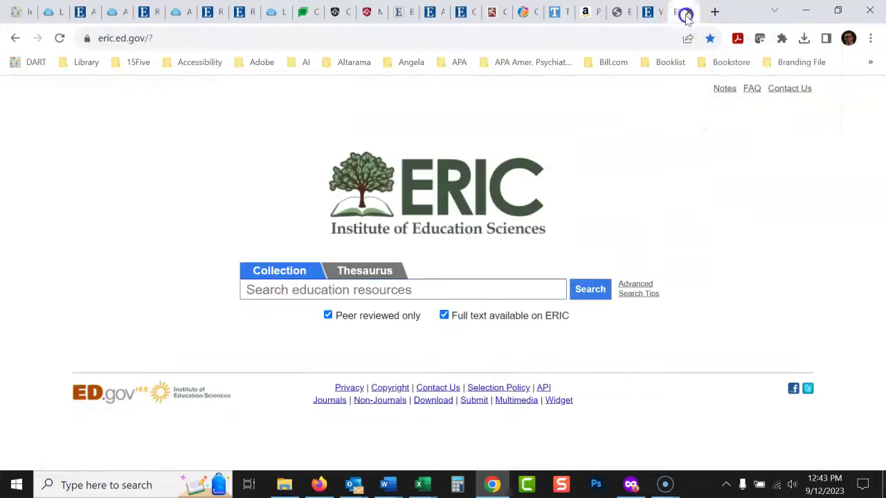
Run a title-only search in the ERIC collection with the query "title:hiring"
{"action": "left_click", "coordinate": [411, 292]}
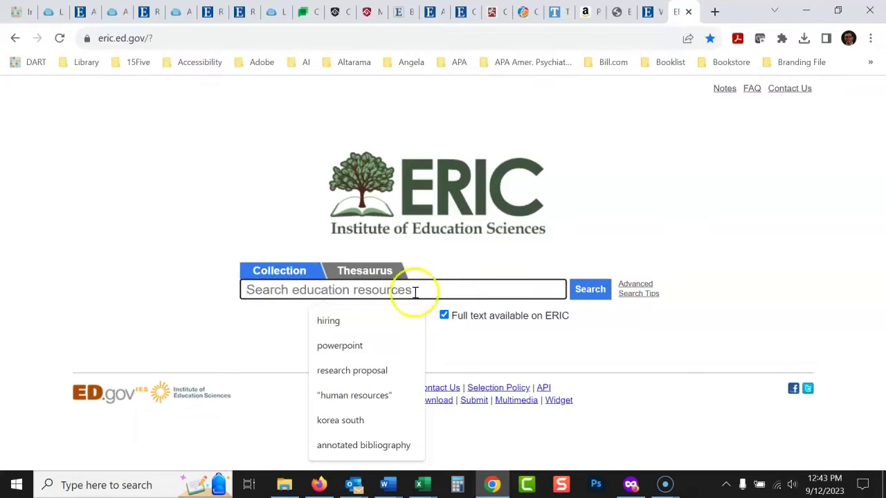
{"action": "left_click", "coordinate": [472, 351]}
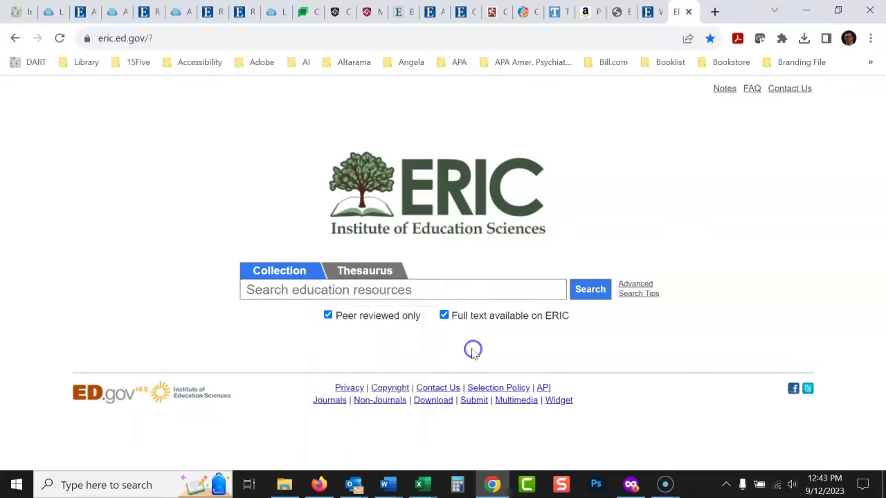
{"action": "left_click", "coordinate": [291, 290]}
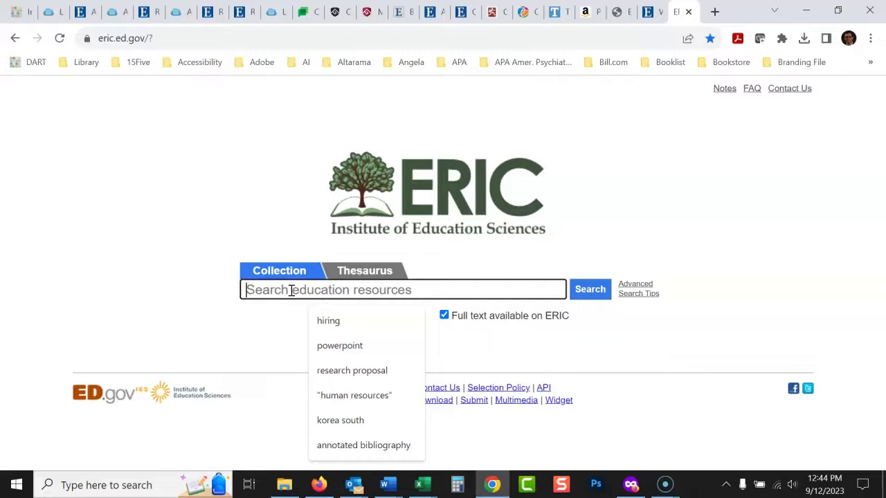
{"action": "type", "text": "tit"}
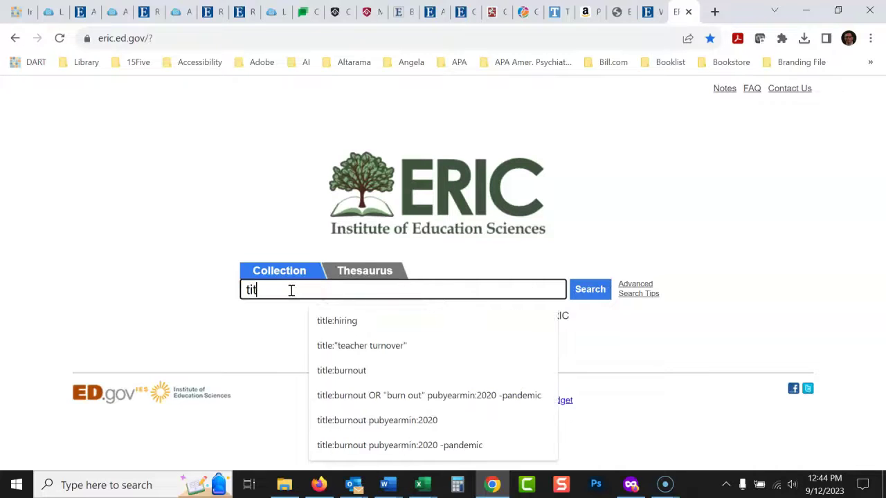
{"action": "type", "text": "le:hirin"}
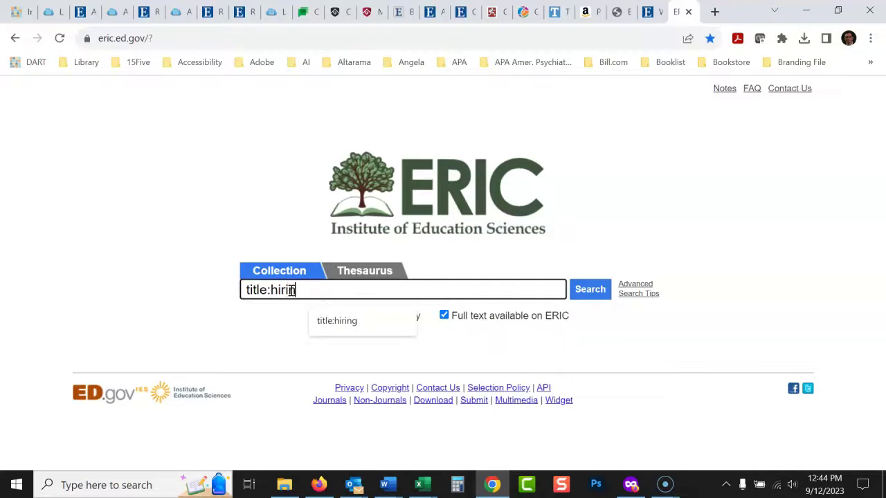
{"action": "type", "text": "g"}
{"action": "left_click", "coordinate": [591, 295]}
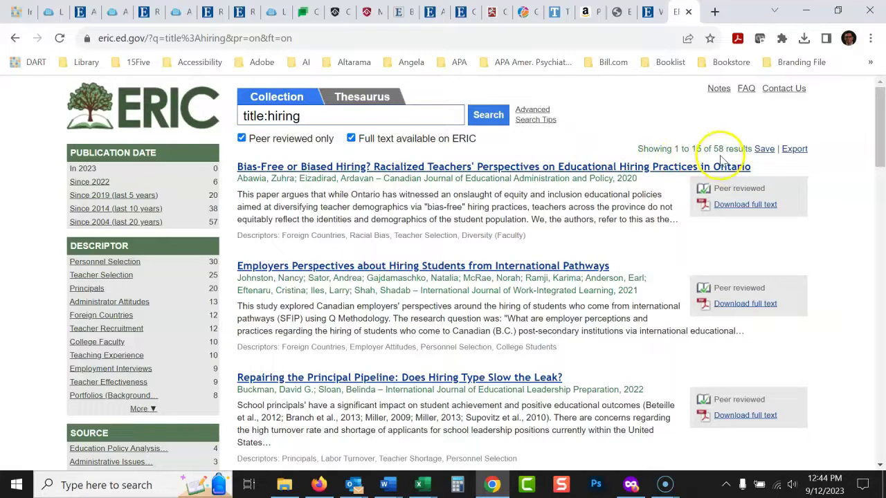
Search titles for the exact phrase with the query title:"teacher turnover" and look through the results
{"action": "left_click_drag", "start_coordinate": [879, 138], "coordinate": [882, 242]}
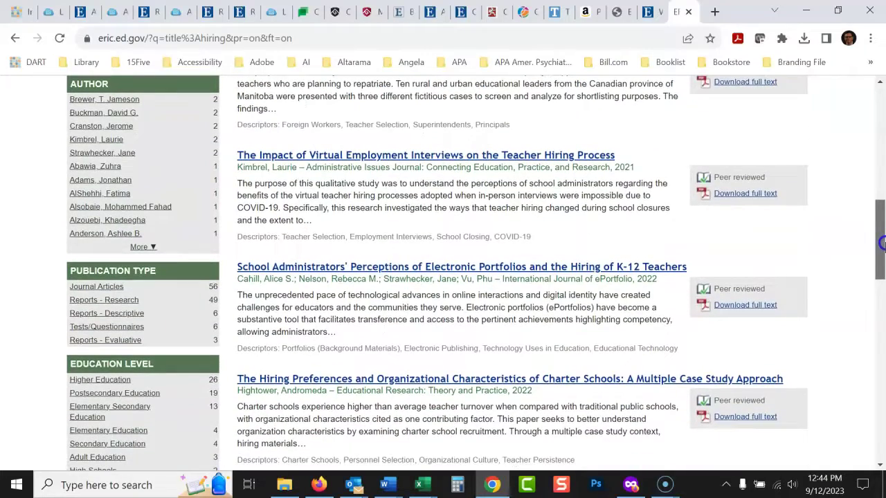
{"action": "left_click_drag", "start_coordinate": [882, 242], "coordinate": [882, 123]}
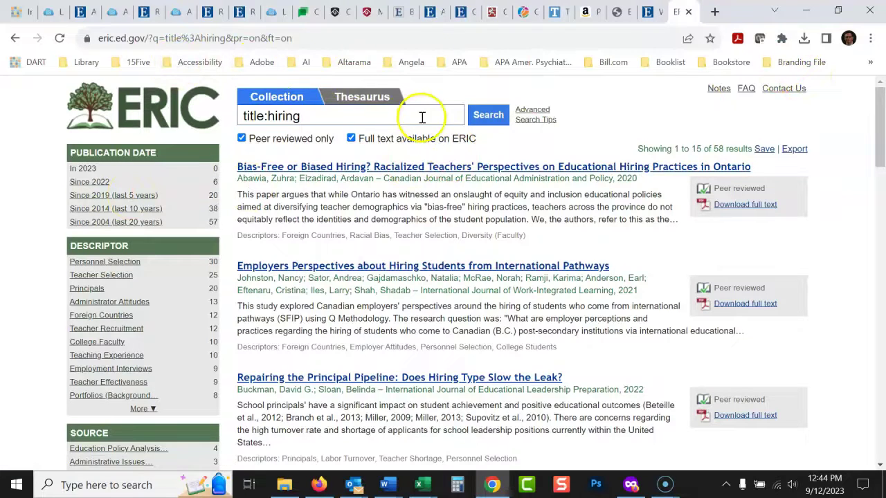
{"action": "left_click", "coordinate": [301, 117]}
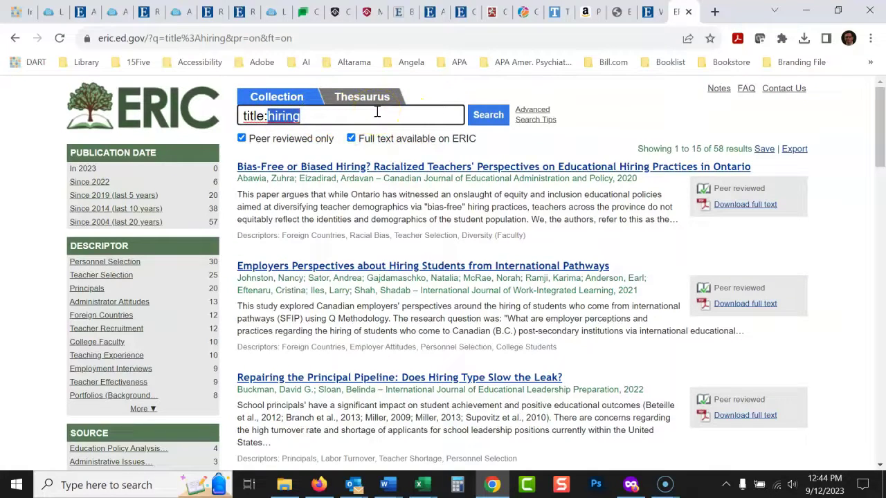
{"action": "type", "text": "\""}
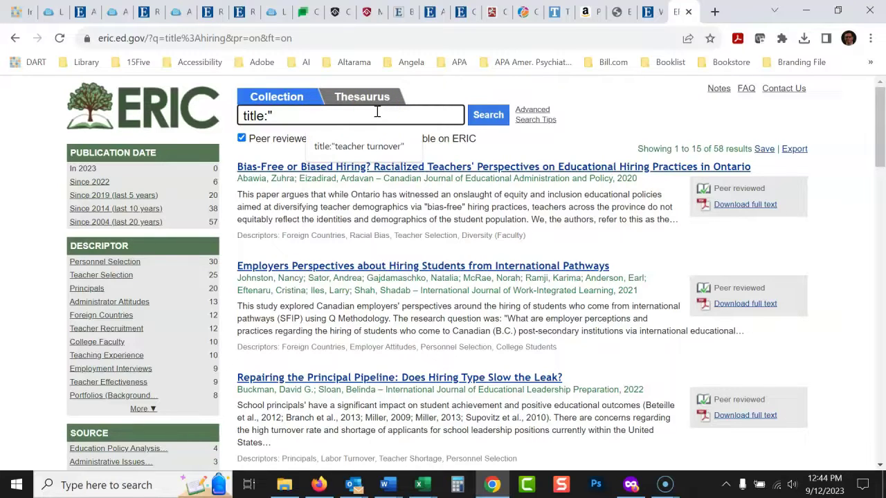
{"action": "left_click", "coordinate": [372, 146]}
{"action": "left_click", "coordinate": [358, 146]}
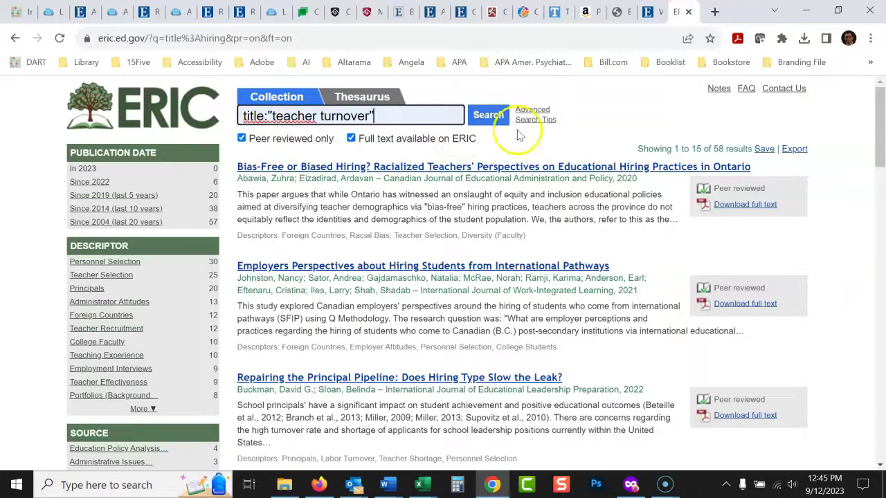
{"action": "left_click", "coordinate": [488, 116]}
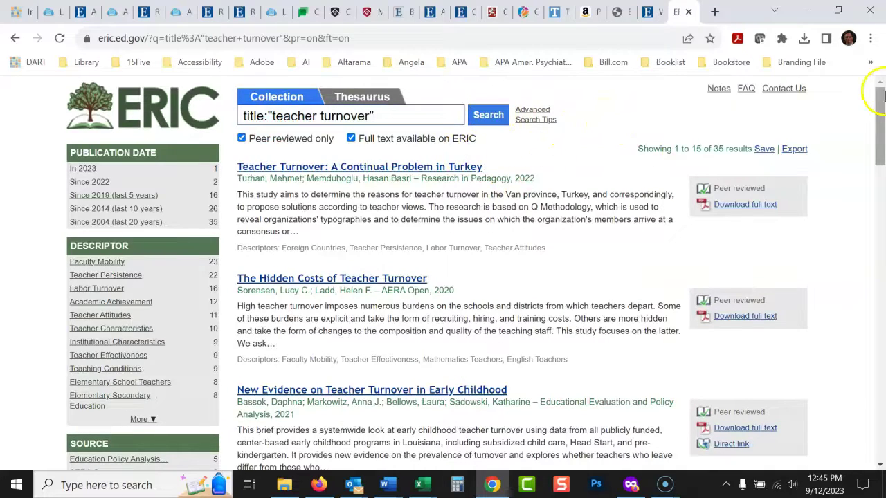
{"action": "left_click_drag", "start_coordinate": [877, 93], "coordinate": [881, 121]}
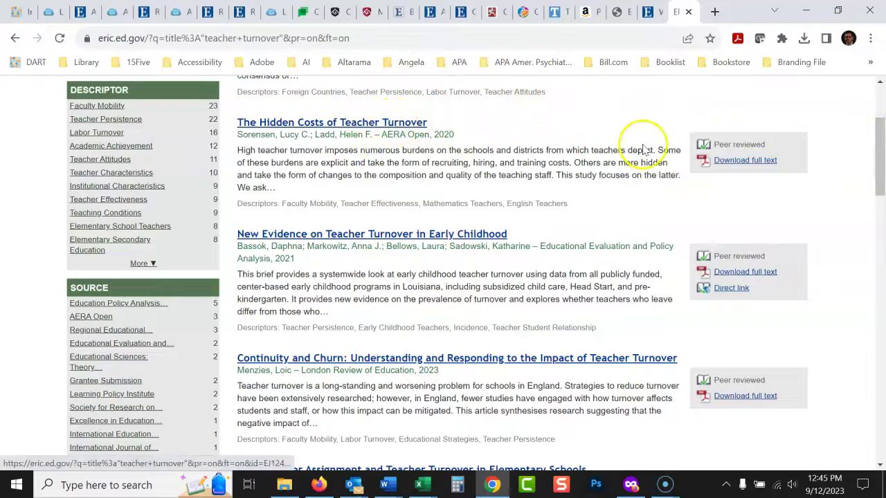
{"action": "left_click_drag", "start_coordinate": [882, 165], "coordinate": [882, 127]}
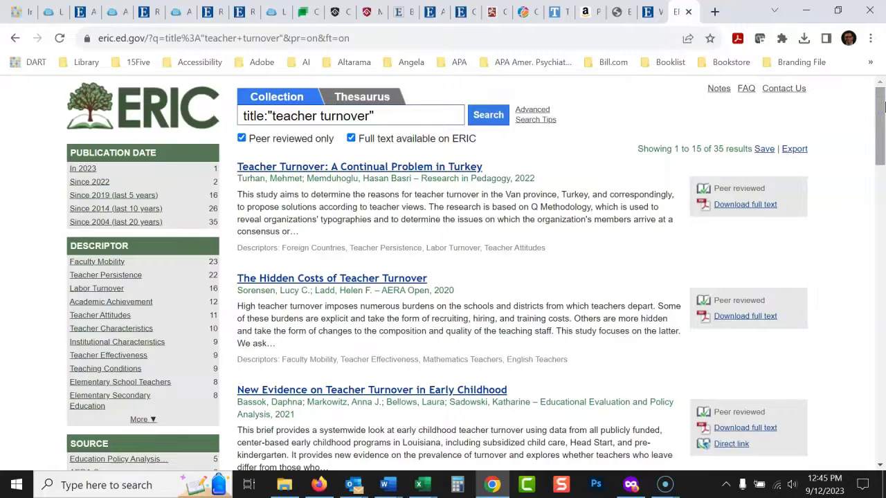
Change the query's search field from title to abstract and run abstract:"teacher turnover"
{"action": "double_click", "coordinate": [253, 116]}
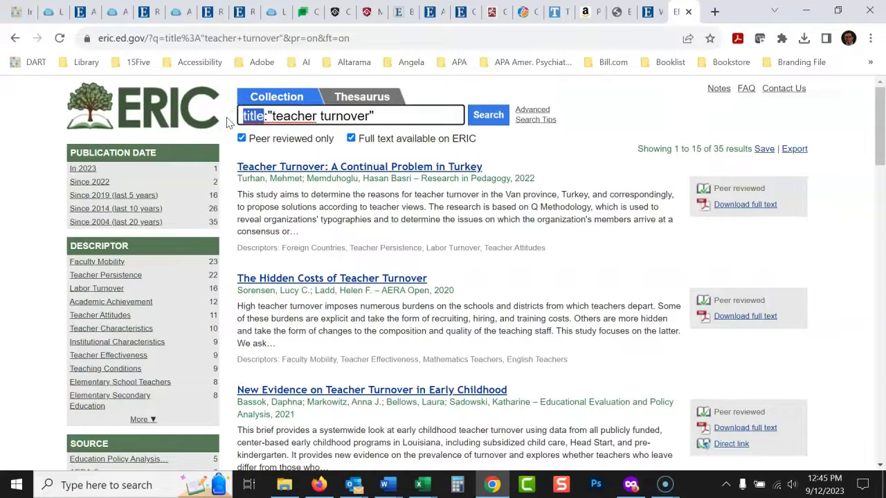
{"action": "type", "text": "abstract"}
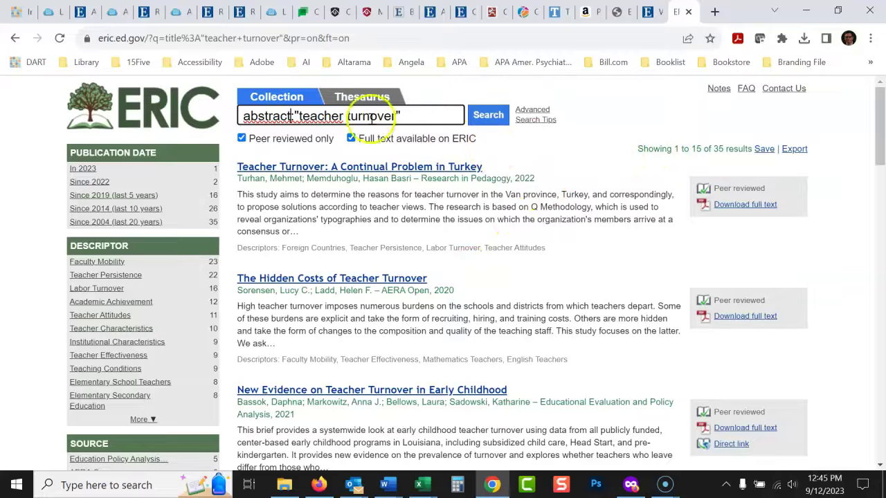
{"action": "left_click", "coordinate": [492, 119]}
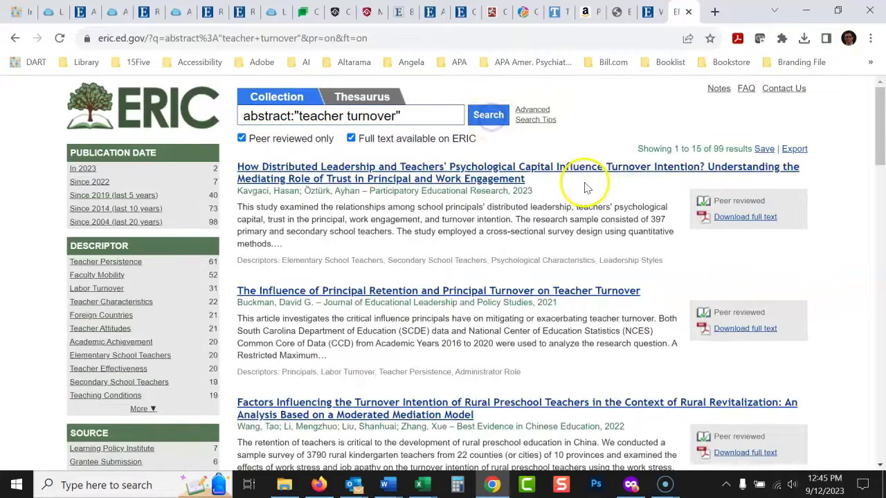
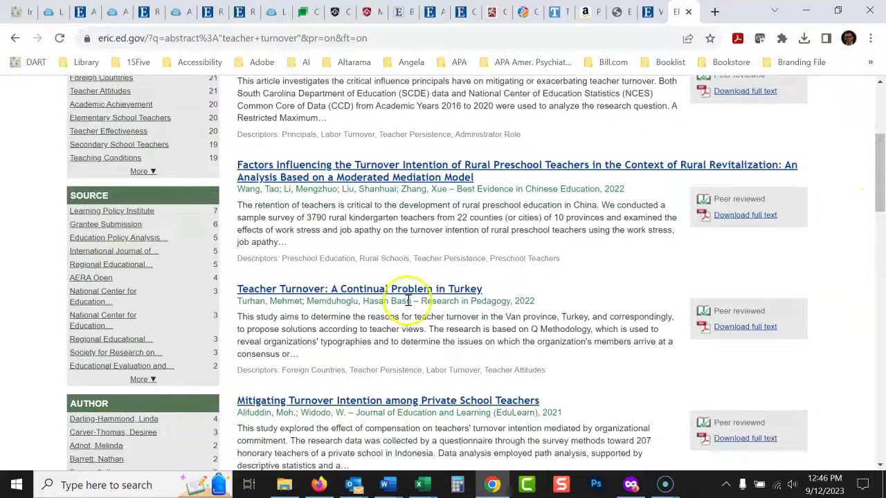
Exclude articles mentioning Turkey by adding -turkey to the abstract query and rerun the search
{"action": "left_click_drag", "start_coordinate": [882, 201], "coordinate": [878, 134]}
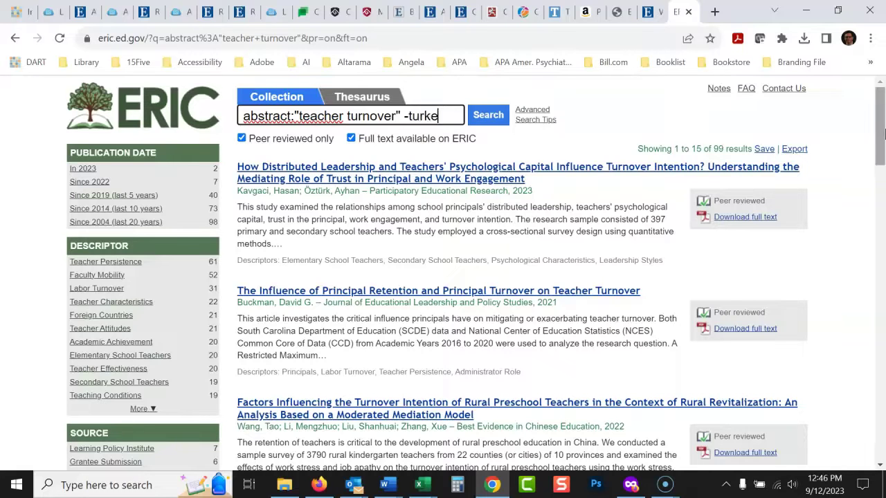
{"action": "left_click", "coordinate": [488, 116]}
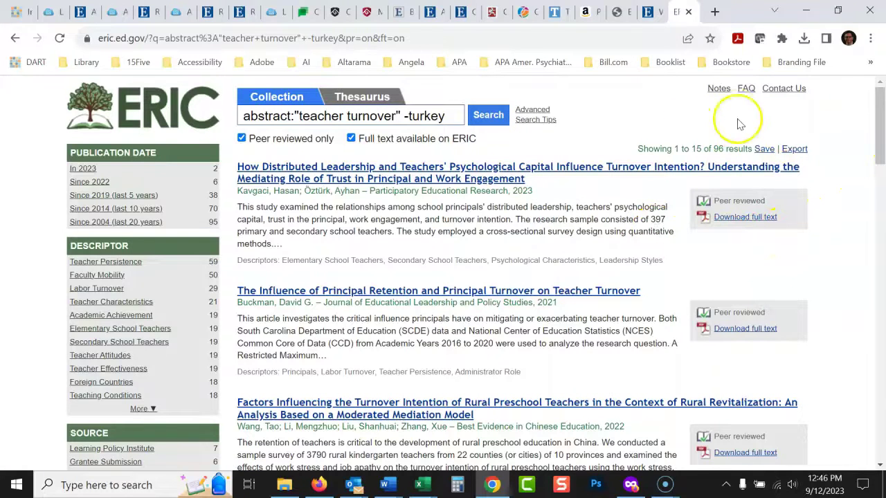
{"action": "left_click_drag", "start_coordinate": [881, 107], "coordinate": [883, 76]}
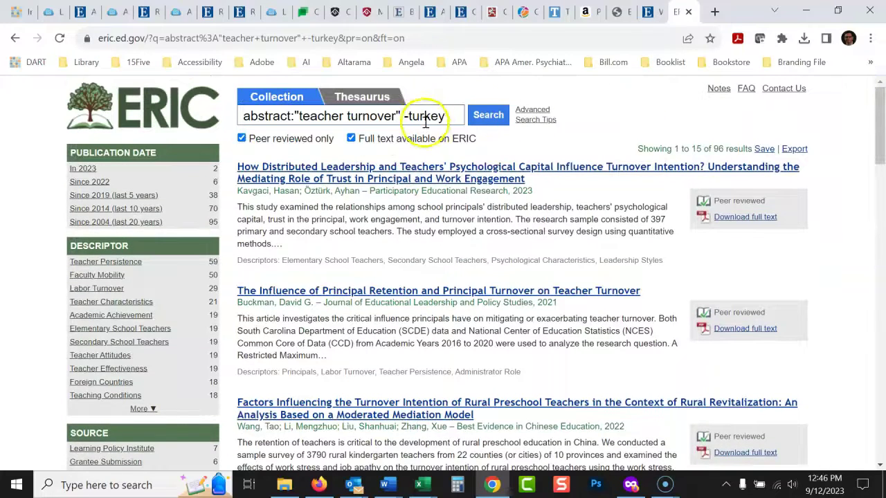
Replace the excluded term with budget and run the query abstract:"teacher turnover" -budget
{"action": "left_click_drag", "start_coordinate": [449, 116], "coordinate": [411, 117]}
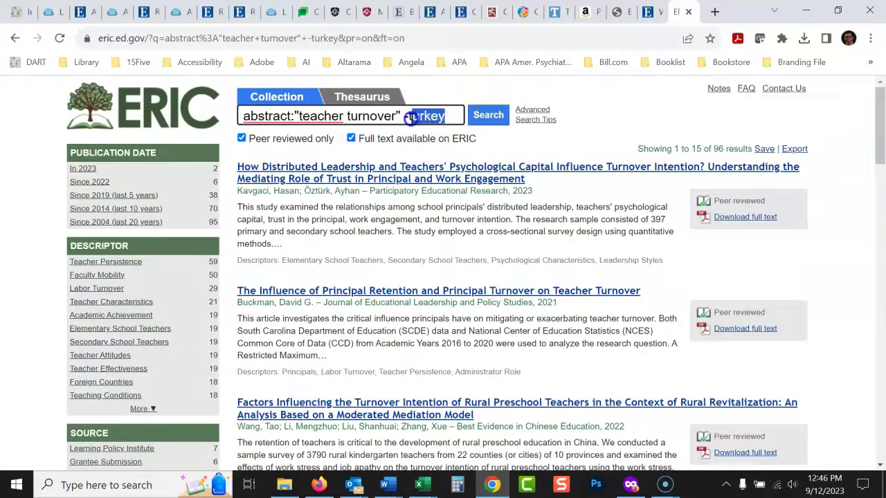
{"action": "type", "text": "pu"}
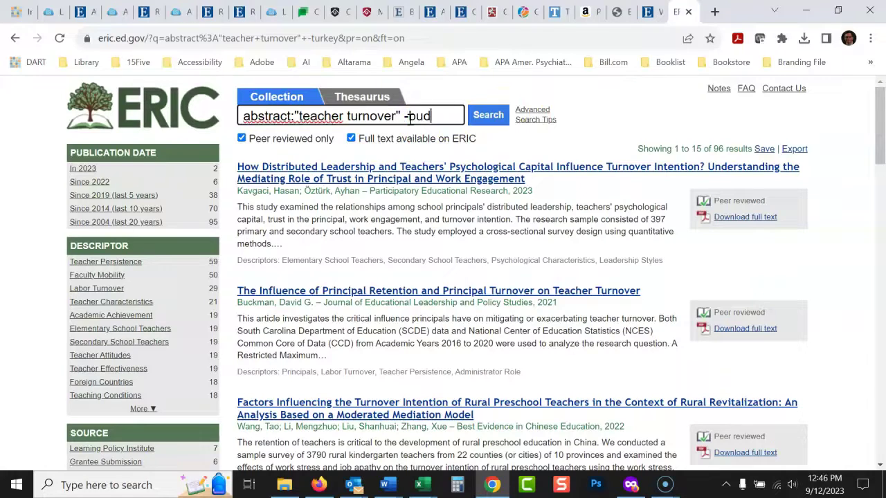
{"action": "left_click", "coordinate": [487, 115]}
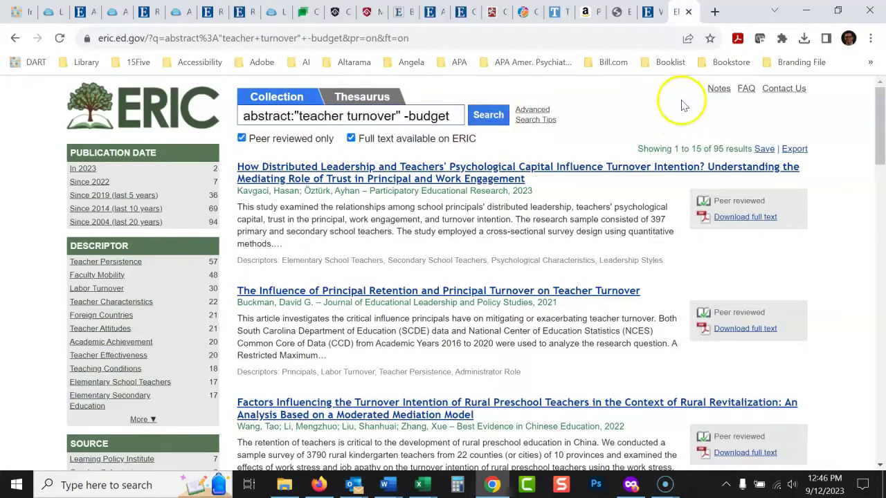
{"action": "mouse_move", "coordinate": [881, 128]}
{"action": "left_mouse_down"}
{"action": "mouse_move", "coordinate": [881, 153]}
{"action": "mouse_move", "coordinate": [881, 93]}
{"action": "mouse_move", "coordinate": [882, 141]}
{"action": "mouse_move", "coordinate": [881, 111]}
{"action": "left_mouse_up"}
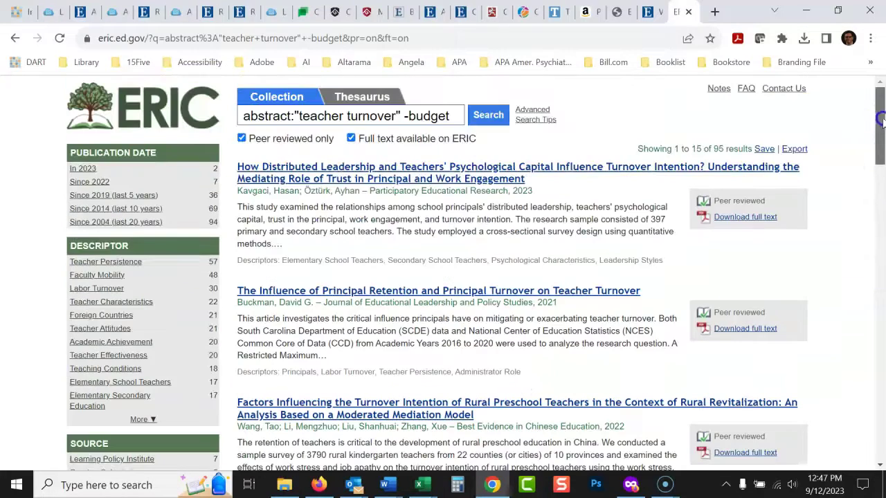
Add -turkey as a second exclusion after -budget and rerun the abstract search
{"action": "left_click", "coordinate": [458, 115]}
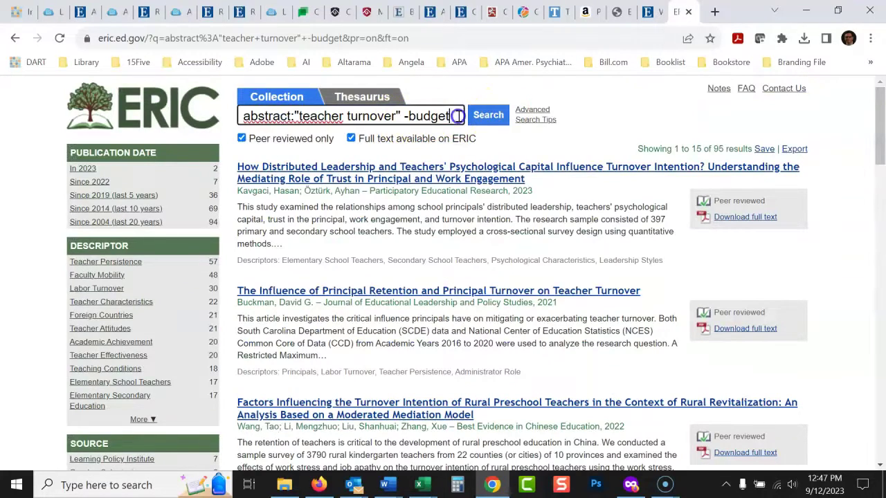
{"action": "type", "text": "-turkey"}
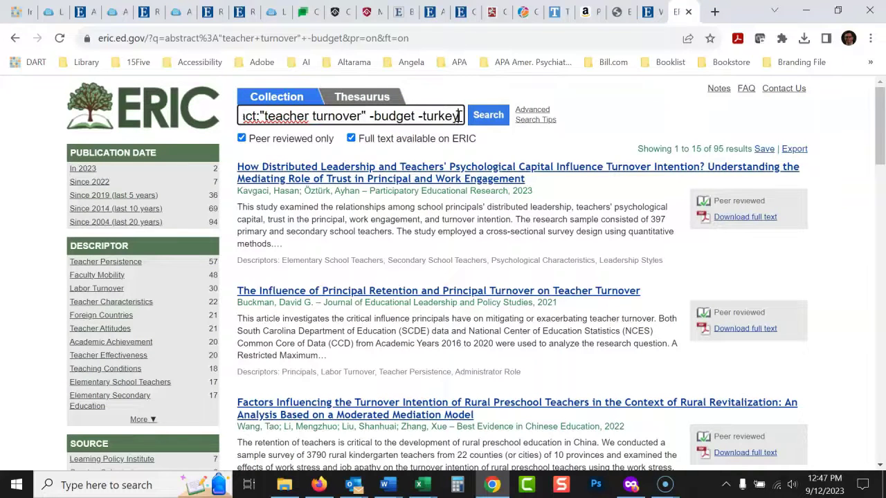
{"action": "left_click", "coordinate": [486, 117]}
{"action": "left_click_drag", "start_coordinate": [880, 116], "coordinate": [881, 97]}
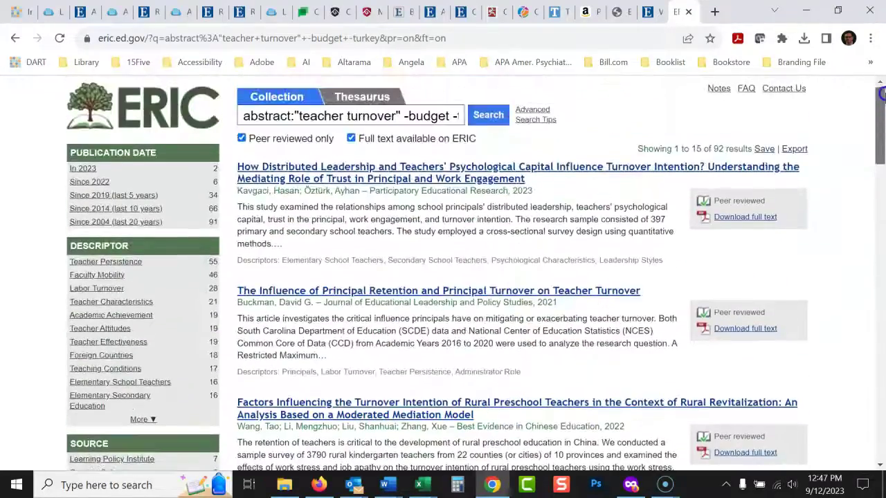
Clear the whole query and run a new title search for title:"teacher retention"
{"action": "left_click", "coordinate": [434, 115]}
{"action": "key", "text": "End"}
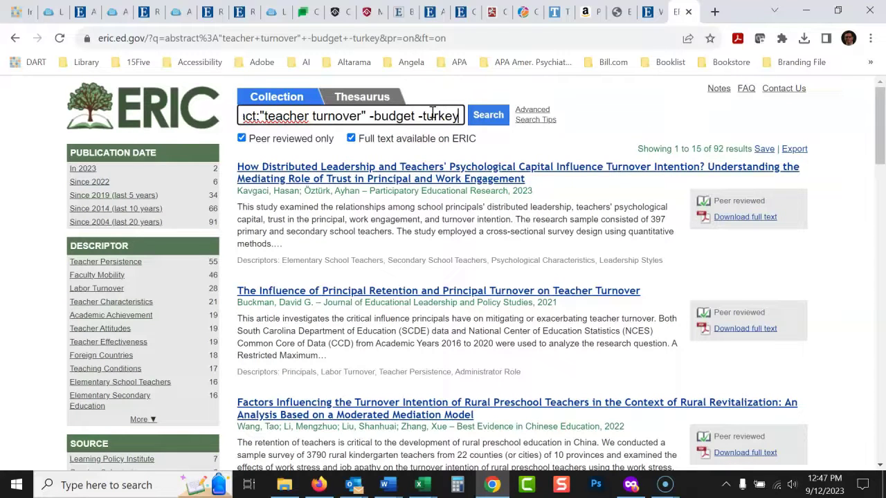
{"action": "key", "text": "BackSpace"}
{"action": "key", "text": "BackSpace"}
{"action": "key", "text": "BackSpace"}
{"action": "key", "text": "BackSpace"}
{"action": "key", "text": "BackSpace"}
{"action": "key", "text": "BackSpace"}
{"action": "key", "text": "BackSpace"}
{"action": "key", "text": "BackSpace"}
{"action": "key", "text": "BackSpace"}
{"action": "key", "text": "BackSpace"}
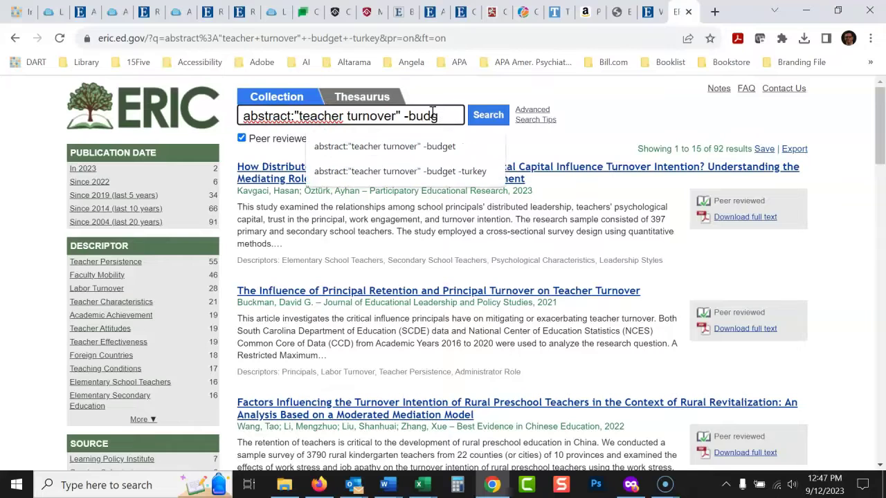
{"action": "key", "text": "BackSpace"}
{"action": "key", "text": "BackSpace"}
{"action": "key", "text": "BackSpace"}
{"action": "key", "text": "BackSpace"}
{"action": "key", "text": "BackSpace"}
{"action": "key", "text": "BackSpace"}
{"action": "key", "text": "BackSpace"}
{"action": "key", "text": "BackSpace"}
{"action": "key", "text": "BackSpace"}
{"action": "key", "text": "BackSpace"}
{"action": "key", "text": "BackSpace"}
{"action": "key", "text": "BackSpace"}
{"action": "key", "text": "BackSpace"}
{"action": "key", "text": "BackSpace"}
{"action": "key", "text": "BackSpace"}
{"action": "key", "text": "BackSpace"}
{"action": "key", "text": "BackSpace"}
{"action": "key", "text": "BackSpace"}
{"action": "key", "text": "BackSpace"}
{"action": "key", "text": "BackSpace"}
{"action": "key", "text": "BackSpace"}
{"action": "key", "text": "BackSpace"}
{"action": "key", "text": "BackSpace"}
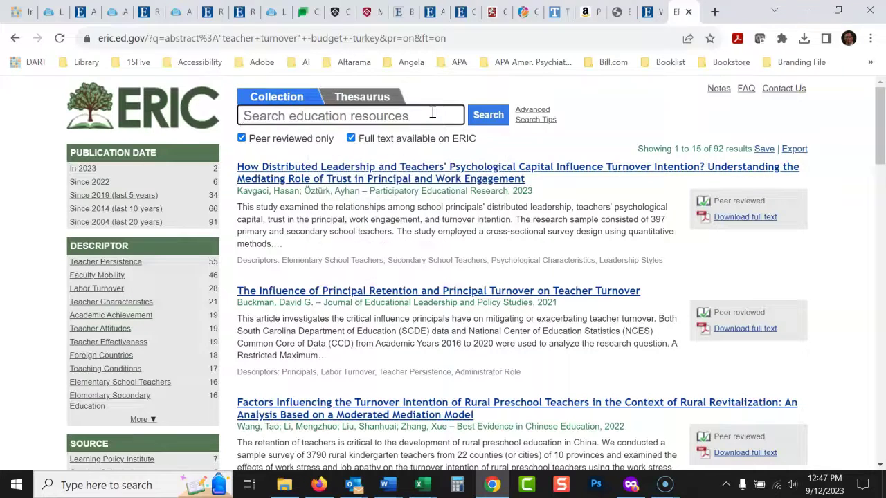
{"action": "type", "text": "title:"}
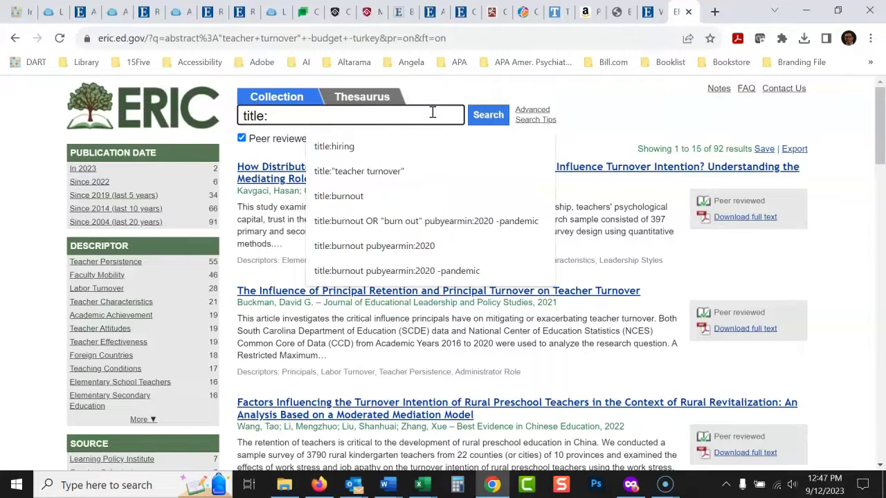
{"action": "type", "text": "\"teacher retention"}
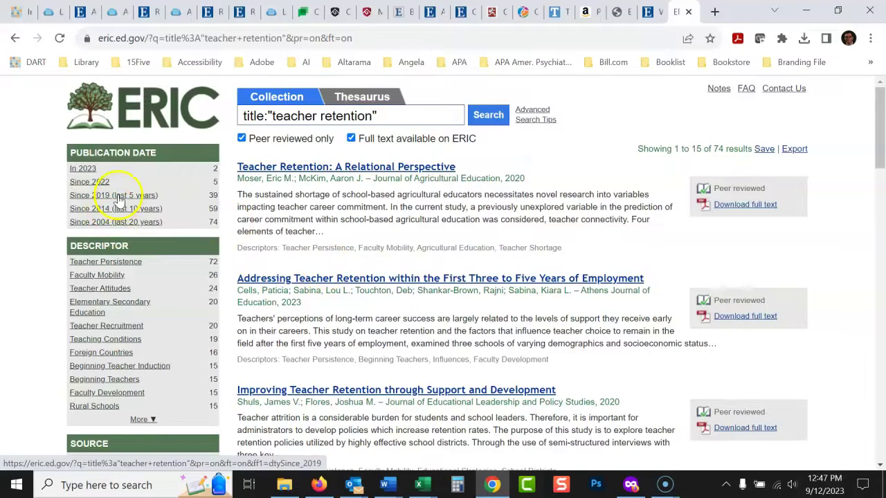
Restrict the teacher retention title search to 2020 onward by adding pubyearmin:2020, run it and look through the results
{"action": "left_click", "coordinate": [419, 116]}
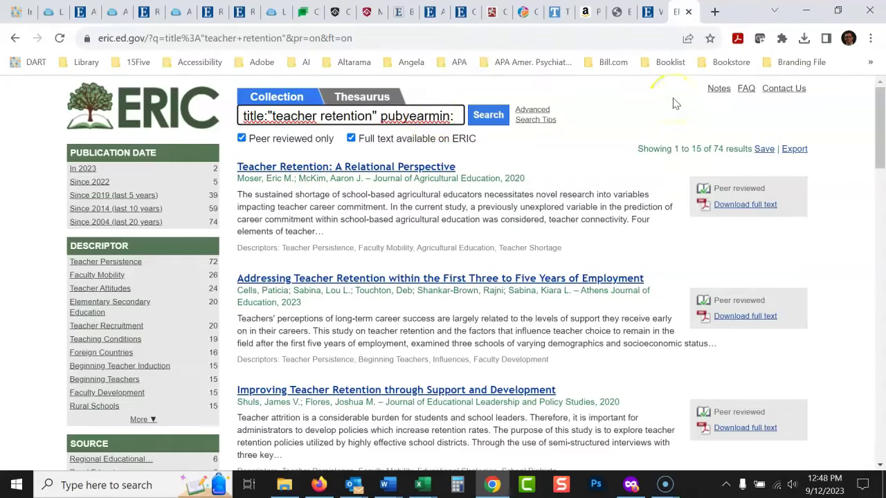
{"action": "type", "text": "2020"}
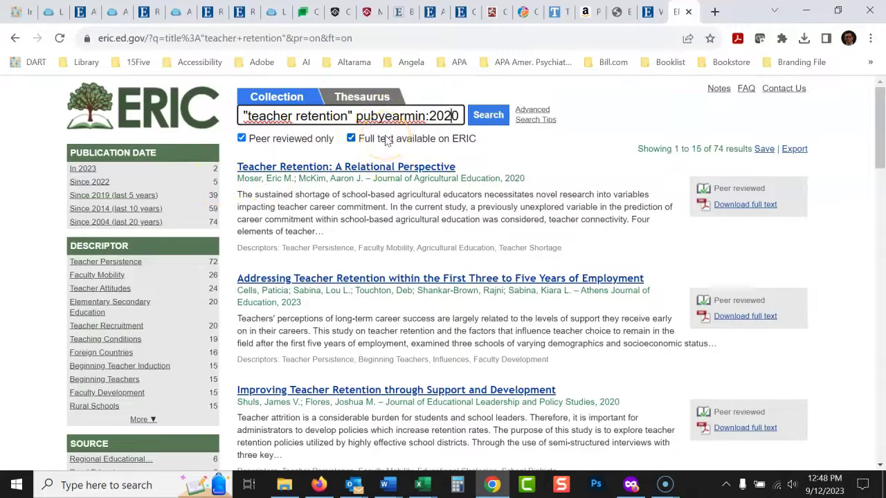
{"action": "key", "text": "Home"}
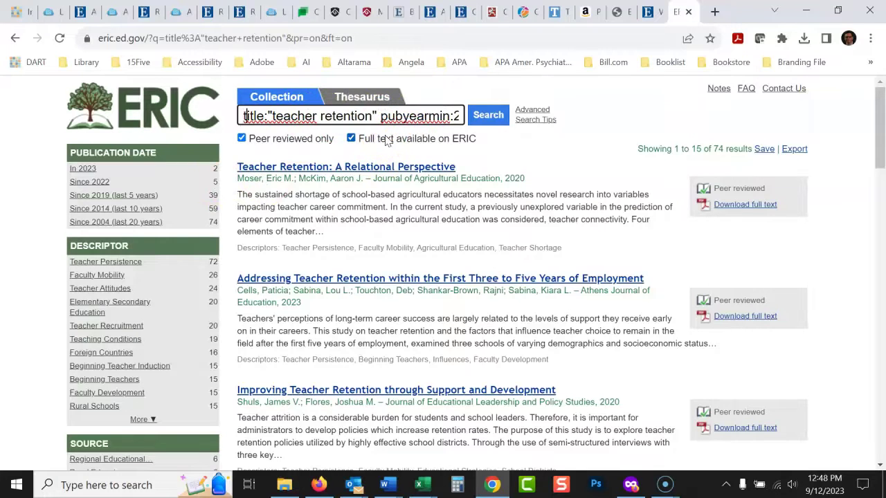
{"action": "key", "text": "Right"}
{"action": "key", "text": "Right"}
{"action": "key", "text": "Right"}
{"action": "key", "text": "Right"}
{"action": "key", "text": "Right"}
{"action": "key", "text": "Right"}
{"action": "key", "text": "Right"}
{"action": "key", "text": "Right"}
{"action": "key", "text": "Right"}
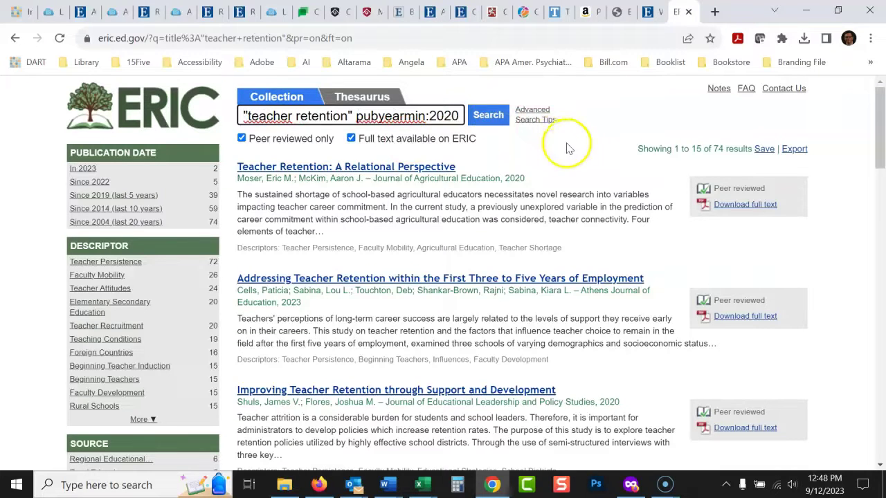
{"action": "left_click", "coordinate": [486, 115]}
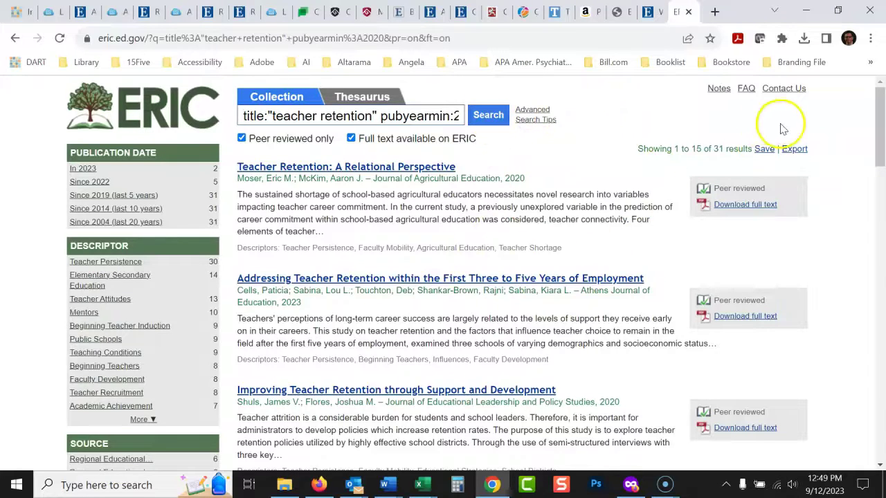
{"action": "left_click", "coordinate": [880, 129]}
{"action": "left_click_drag", "start_coordinate": [881, 129], "coordinate": [880, 139]}
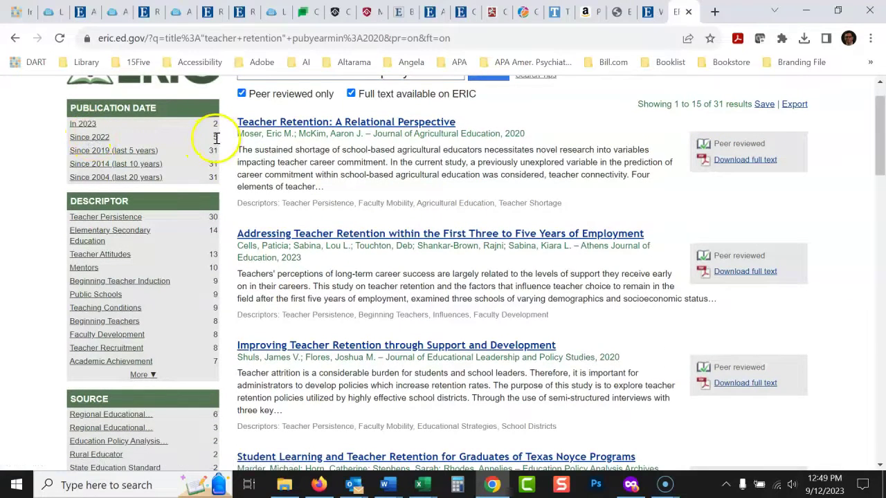
{"action": "left_click_drag", "start_coordinate": [878, 109], "coordinate": [881, 174]}
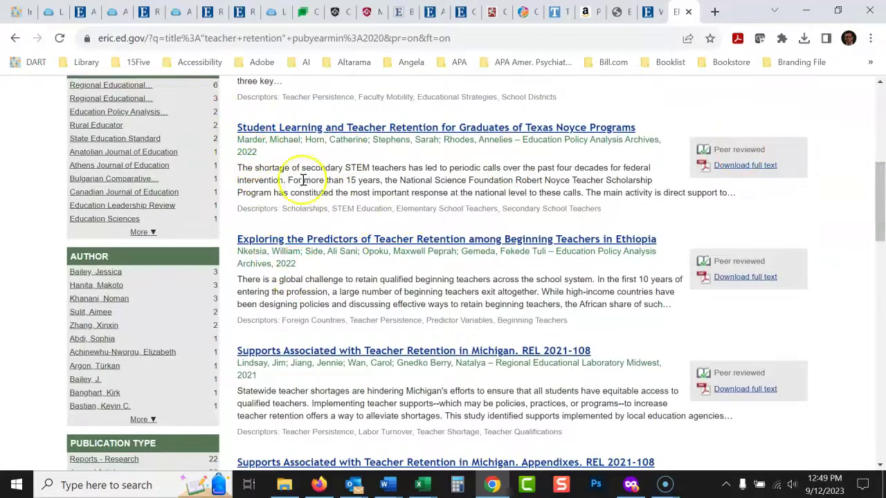
{"action": "left_click_drag", "start_coordinate": [881, 198], "coordinate": [881, 88]}
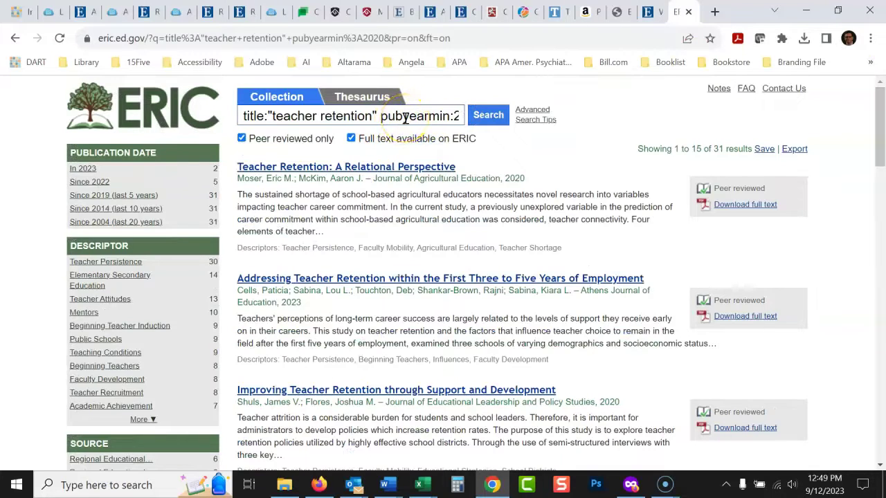
Replace the whole query with title:burnout pubyearmin:2020, run the search and look through the results
{"action": "left_click_drag", "start_coordinate": [244, 116], "coordinate": [597, 129]}
{"action": "key", "text": "BackSpace"}
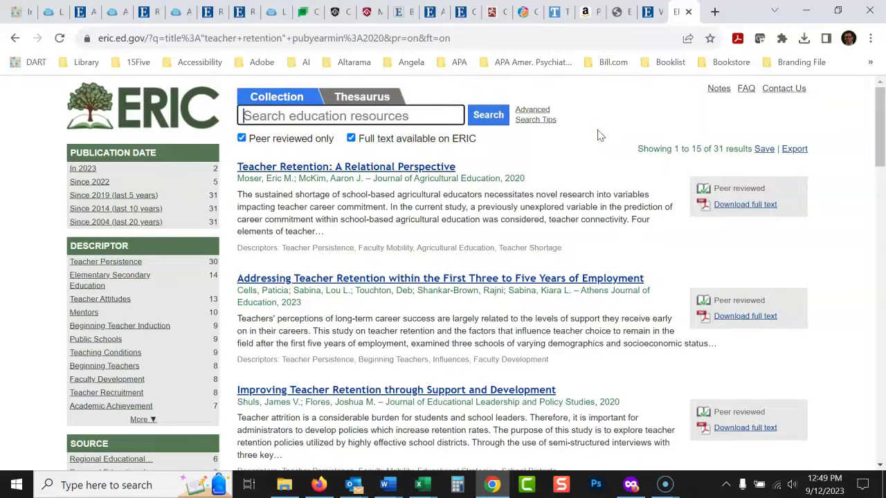
{"action": "type", "text": "tit;e"}
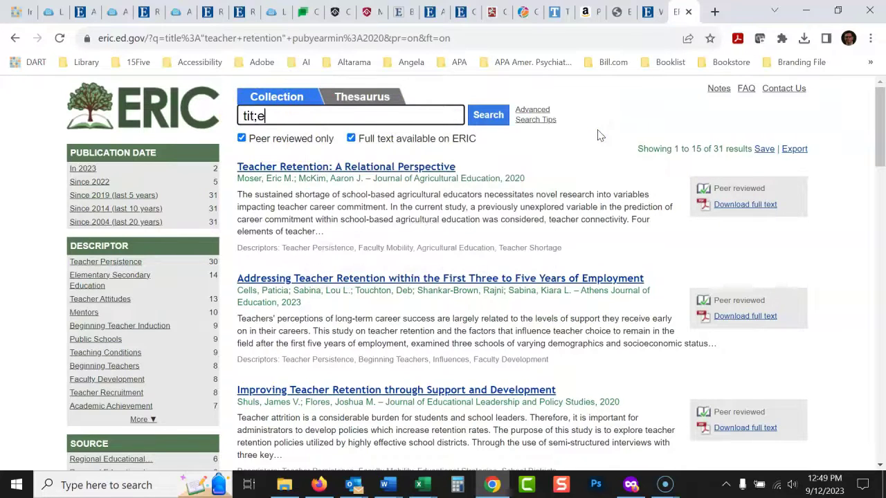
{"action": "key", "text": "BackSpace"}
{"action": "key", "text": "BackSpace"}
{"action": "type", "text": "le:"}
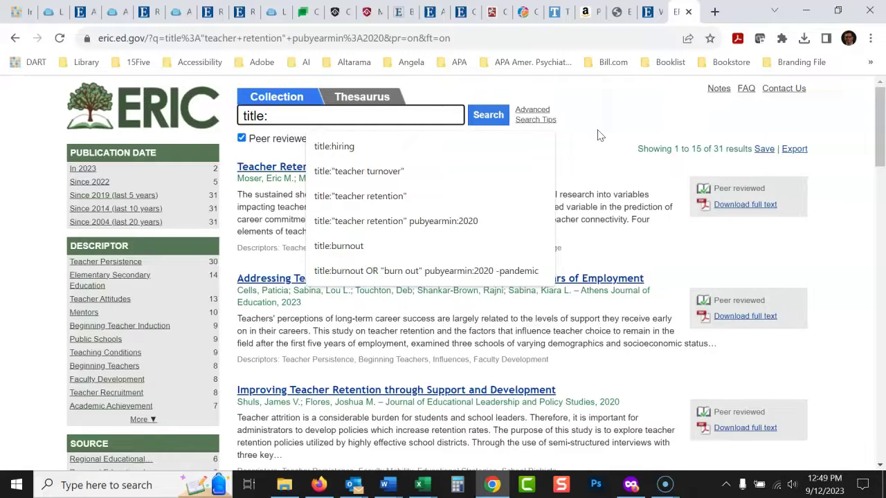
{"action": "type", "text": "b"}
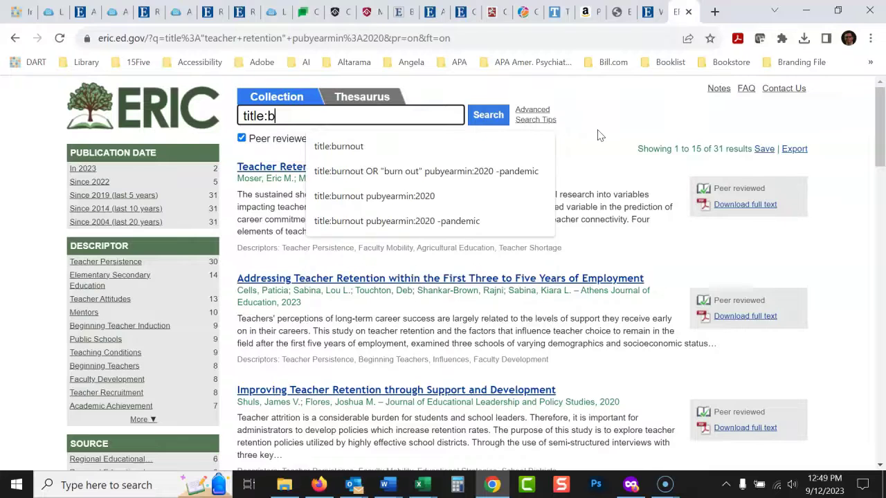
{"action": "type", "text": "urnout p"}
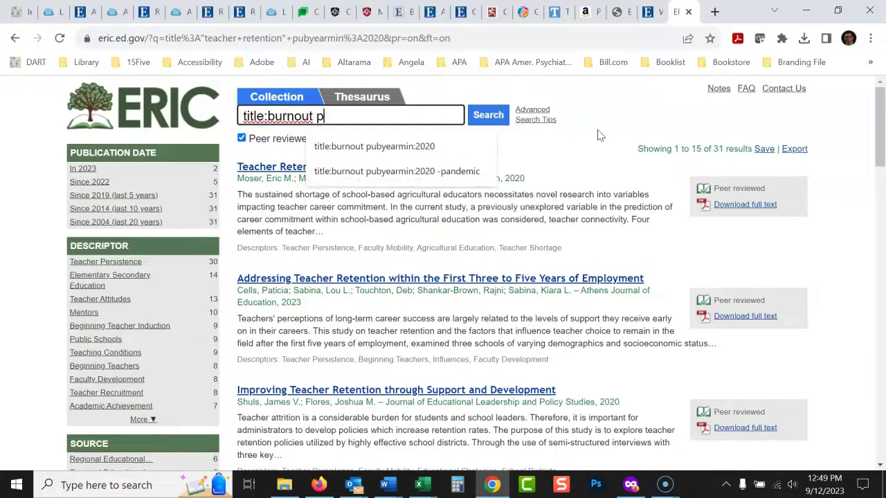
{"action": "type", "text": "ubyearmin:"}
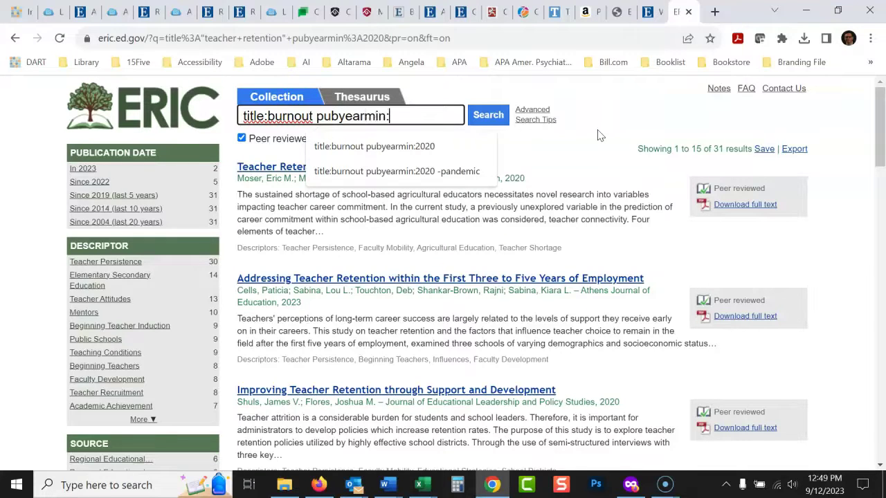
{"action": "type", "text": "2020"}
{"action": "left_click", "coordinate": [488, 116]}
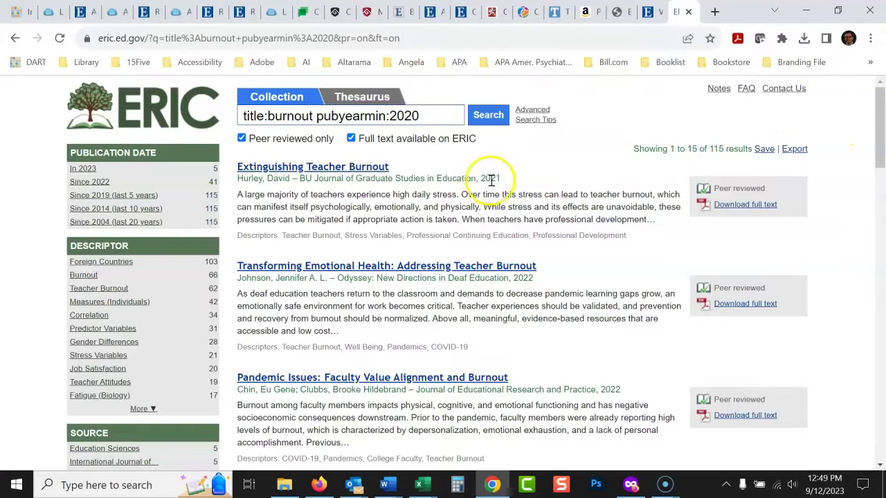
{"action": "left_click_drag", "start_coordinate": [876, 145], "coordinate": [881, 99]}
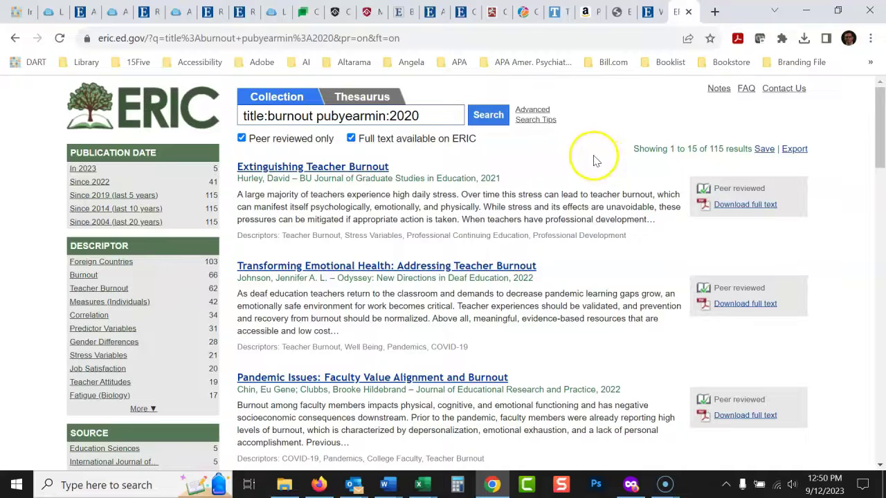
Open the advanced search tips and review the search syntax examples, field names and publication year filters
{"action": "left_click", "coordinate": [532, 114]}
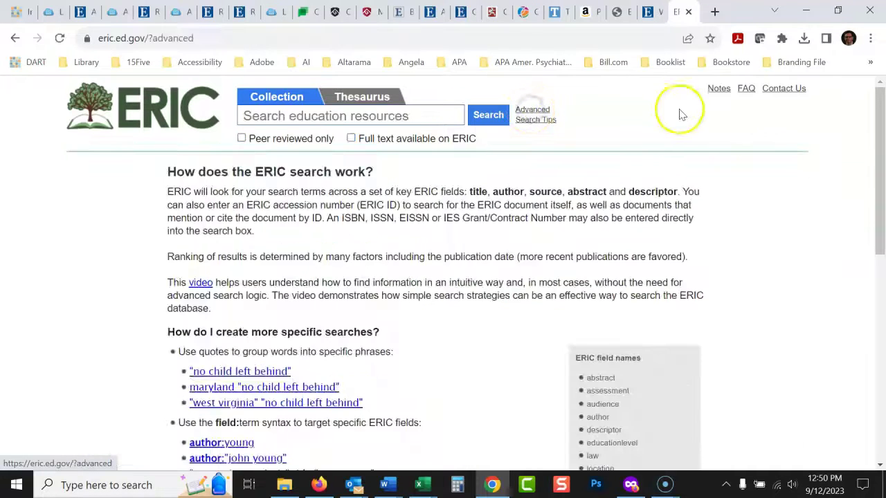
{"action": "left_click_drag", "start_coordinate": [879, 109], "coordinate": [882, 229]}
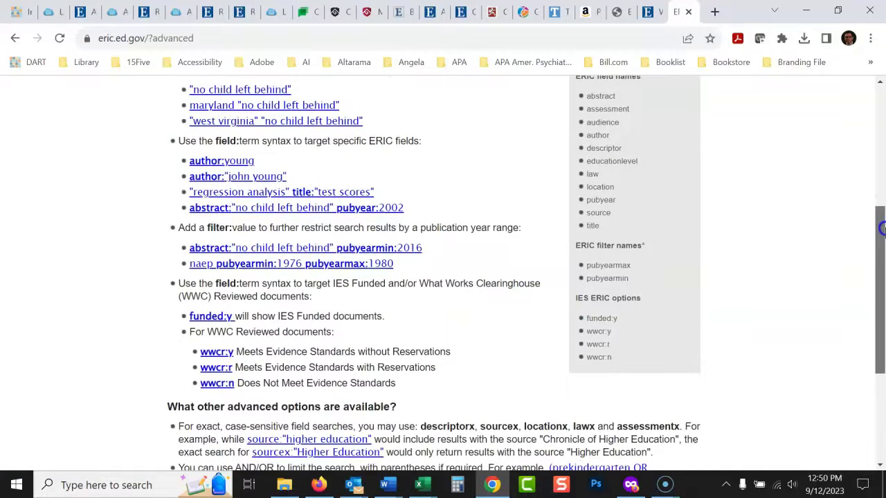
{"action": "left_click_drag", "start_coordinate": [882, 228], "coordinate": [881, 84]}
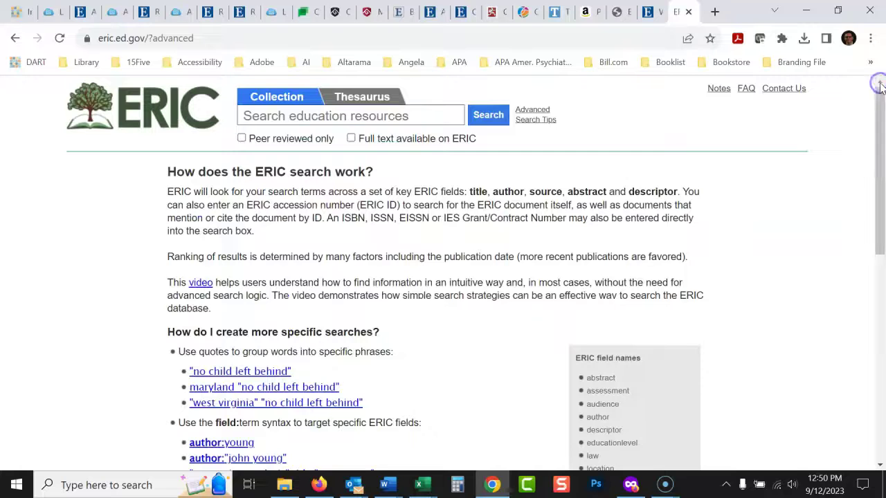